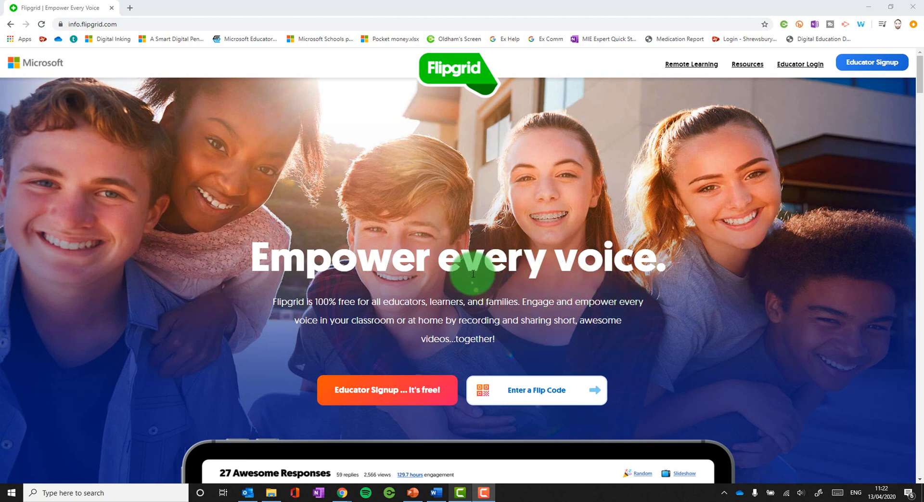
# Step: Go to the educator sign-up page and choose to log in with an existing account to reach the grids list
pyautogui.click(385, 397)
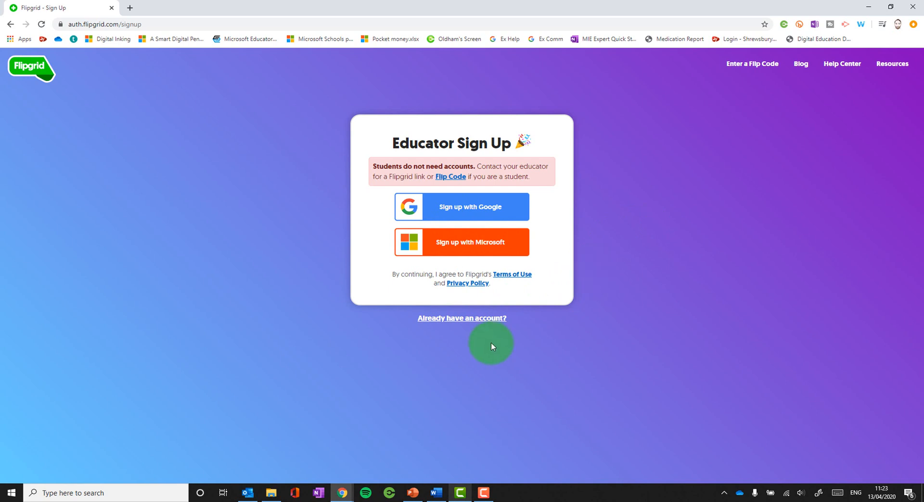
pyautogui.click(480, 320)
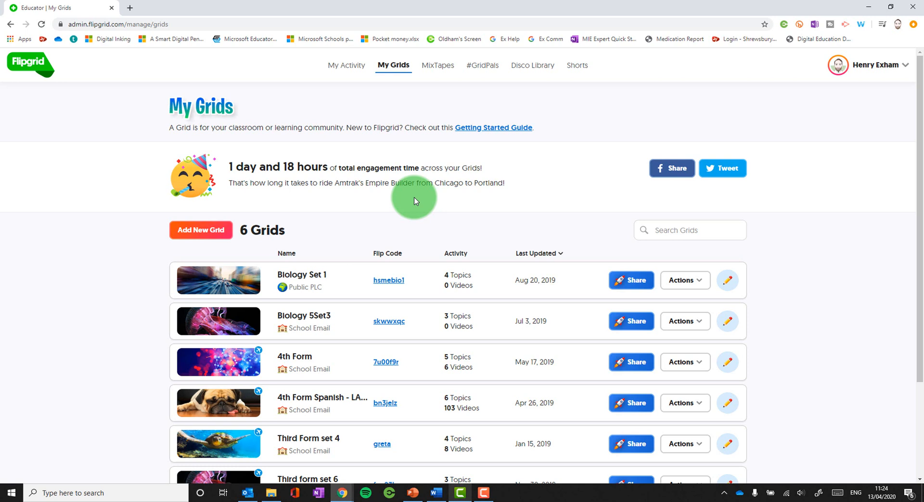
pyautogui.click(300, 275)
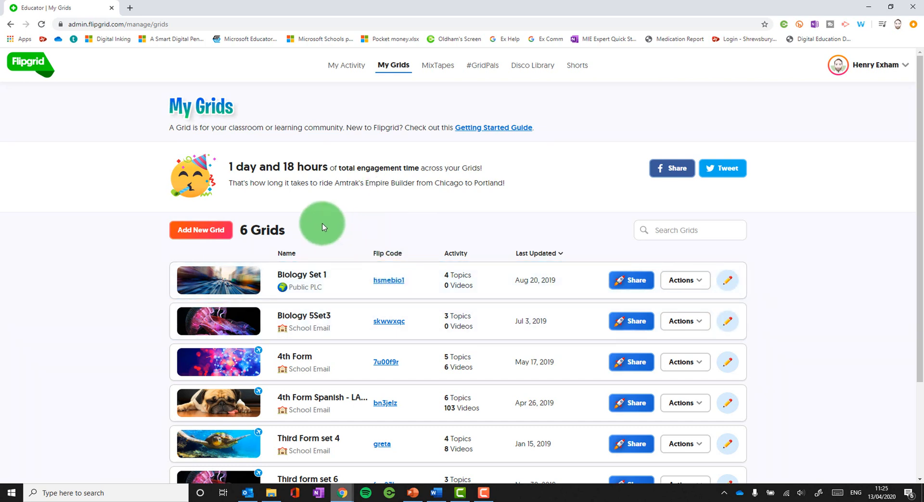
# Step: Create a new grid named Biology Set 2 with the School Email type, accepting the suggested Flip Code and school email domain
pyautogui.click(215, 231)
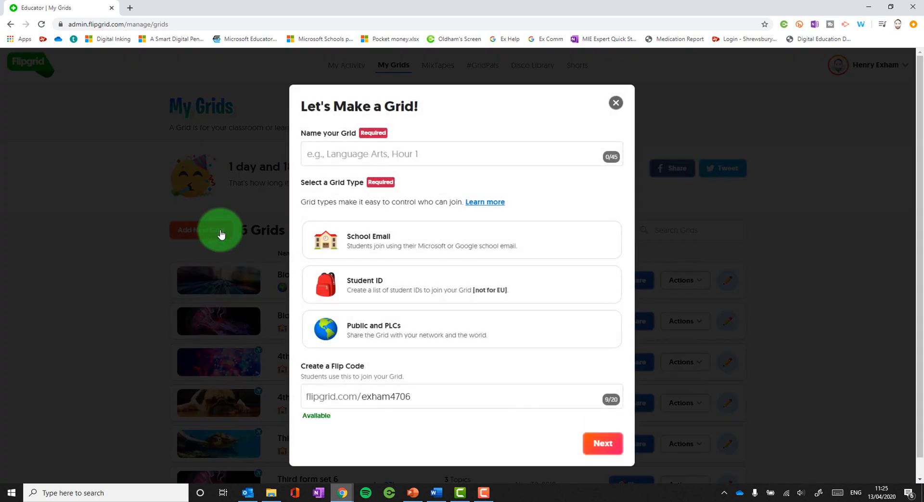
pyautogui.click(440, 154)
pyautogui.write('Biology Set 2')
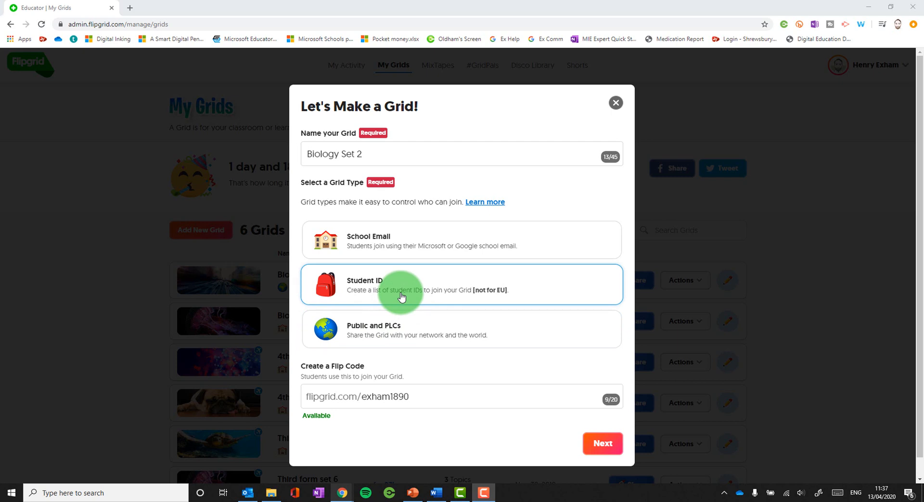
pyautogui.click(392, 243)
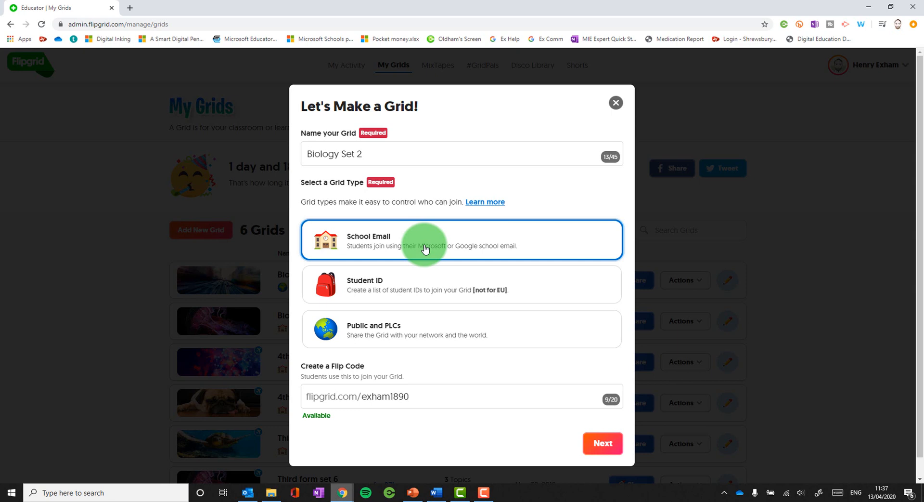
pyautogui.click(605, 443)
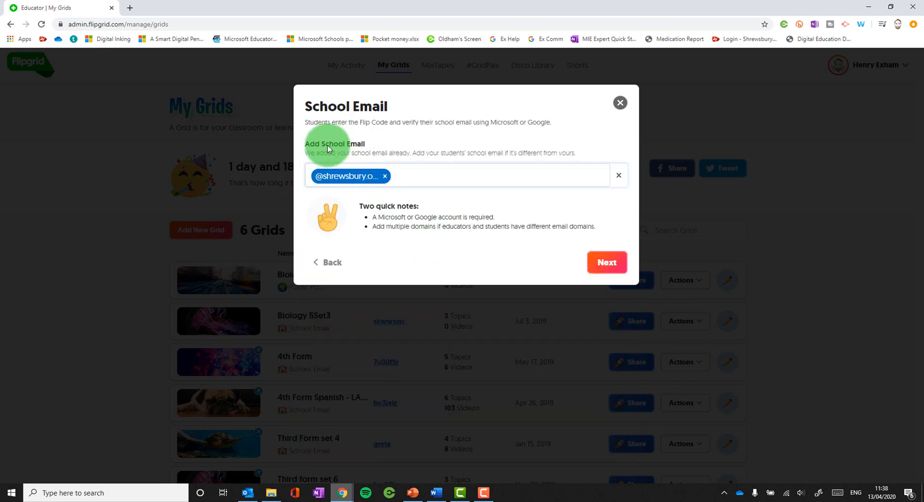
pyautogui.click(367, 182)
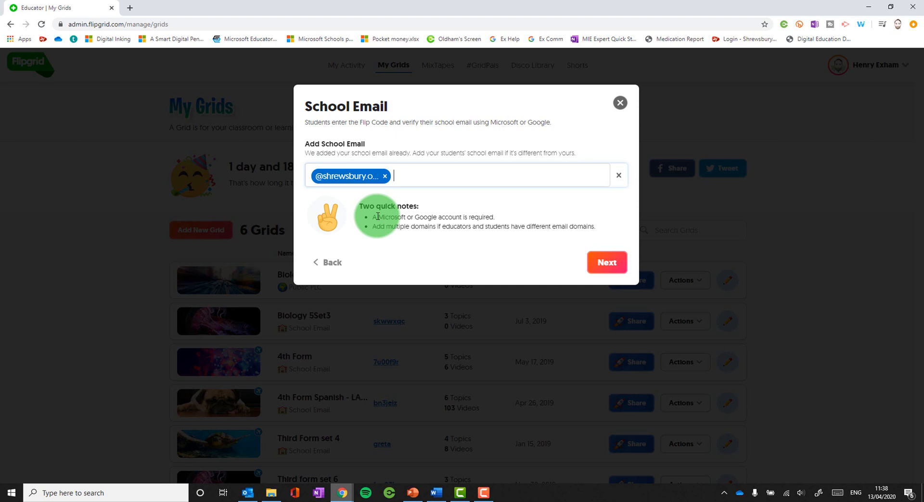
pyautogui.click(608, 264)
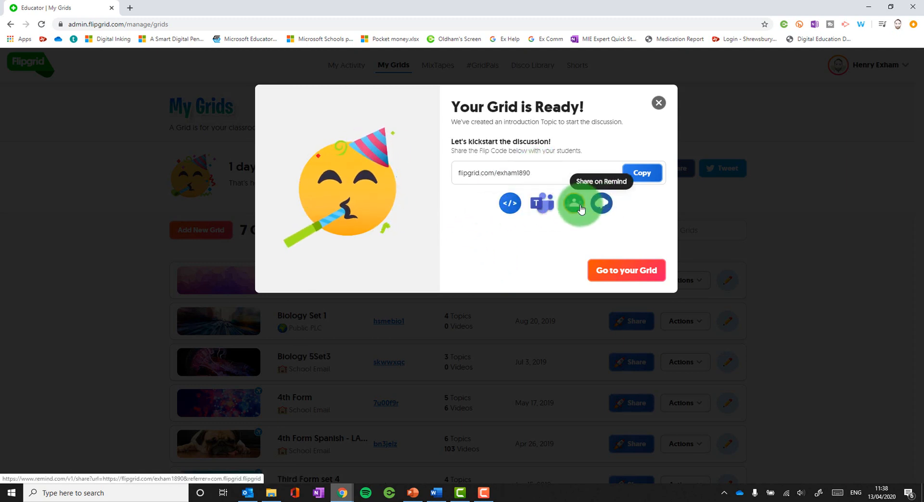
# Step: Examine the new grid's Microsoft Teams sharing form for both assignment and channel options, and close it without sharing
pyautogui.click(542, 203)
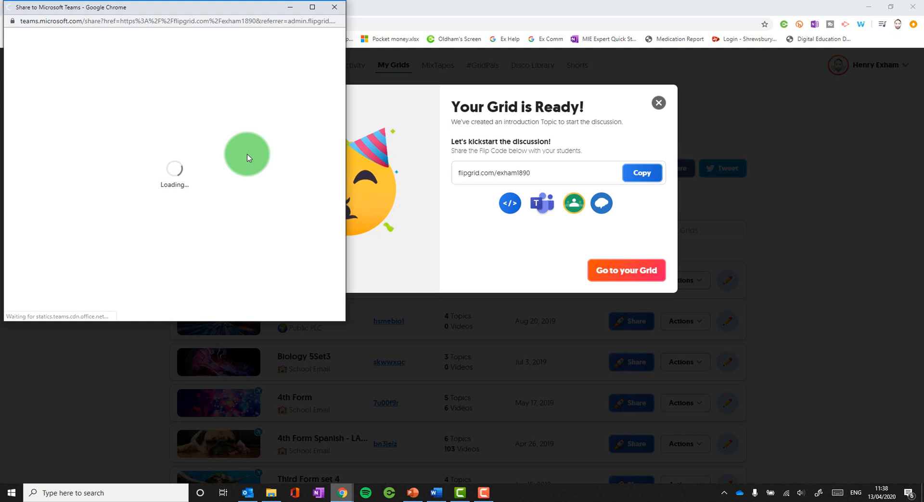
pyautogui.click(61, 99)
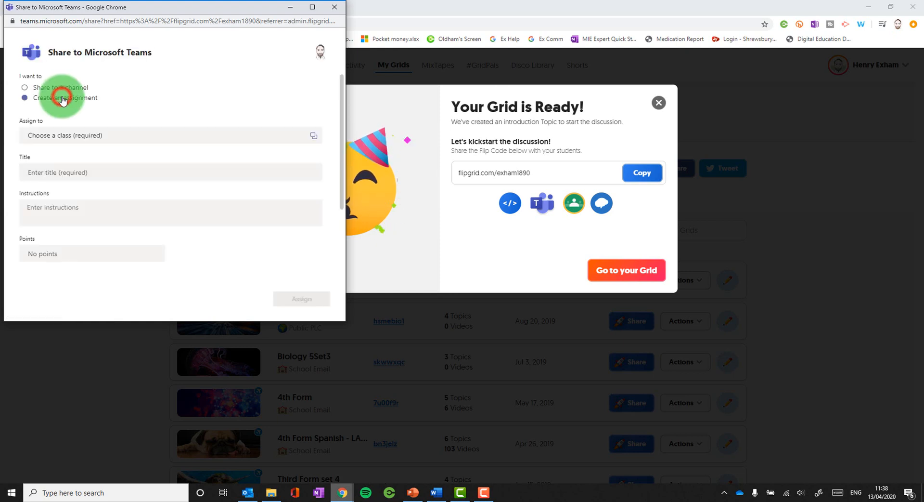
pyautogui.click(68, 90)
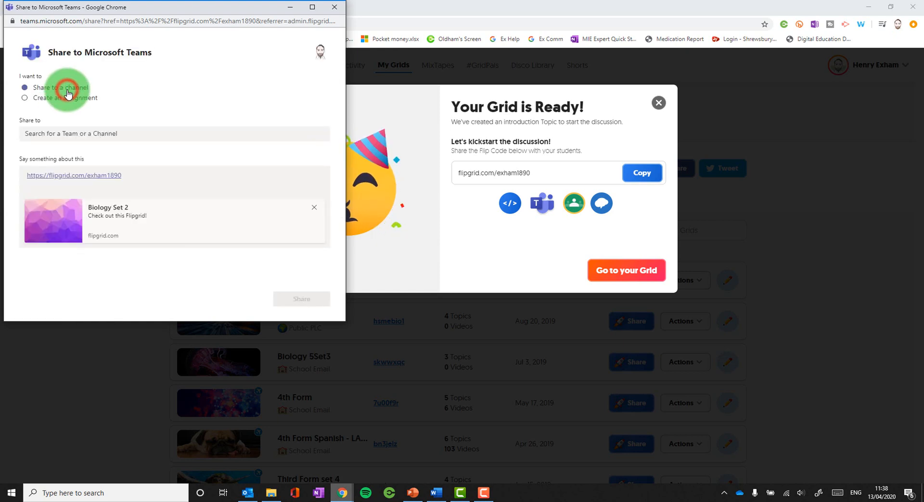
pyautogui.click(334, 7)
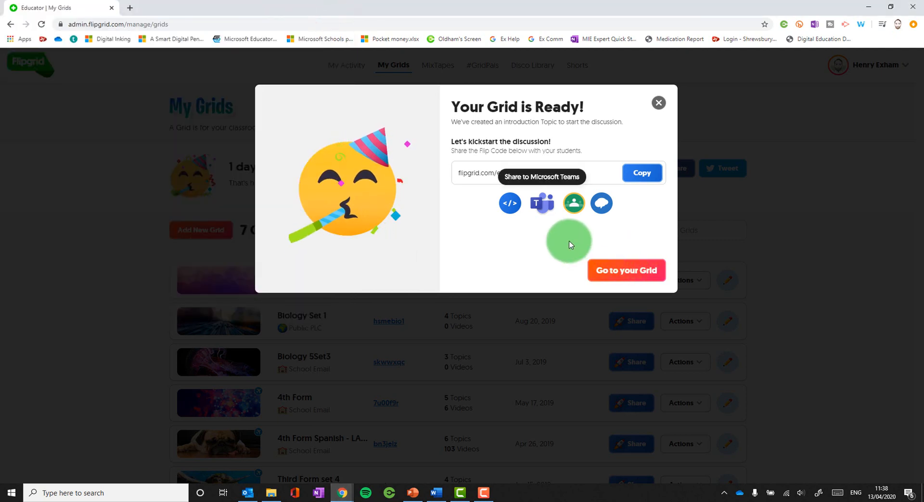
# Step: Open the new grid's settings, choose the featured green fern leaves image as its cover and save the grid
pyautogui.click(641, 275)
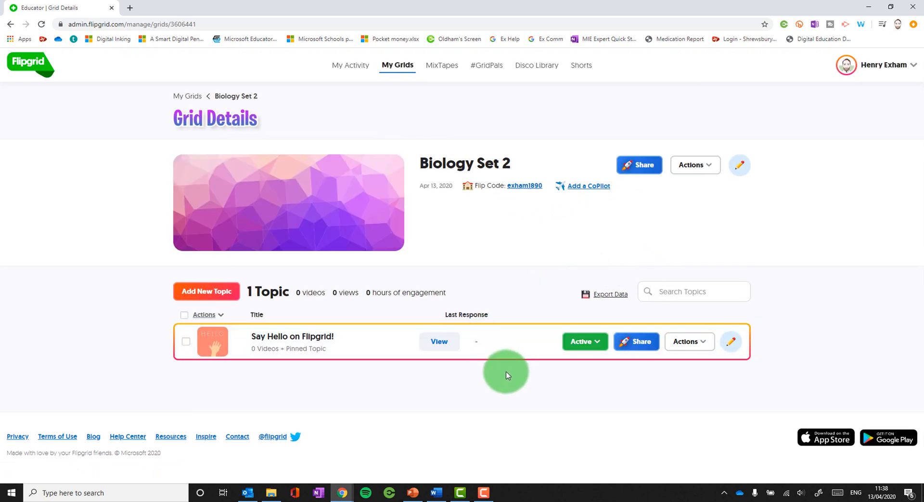
pyautogui.click(744, 168)
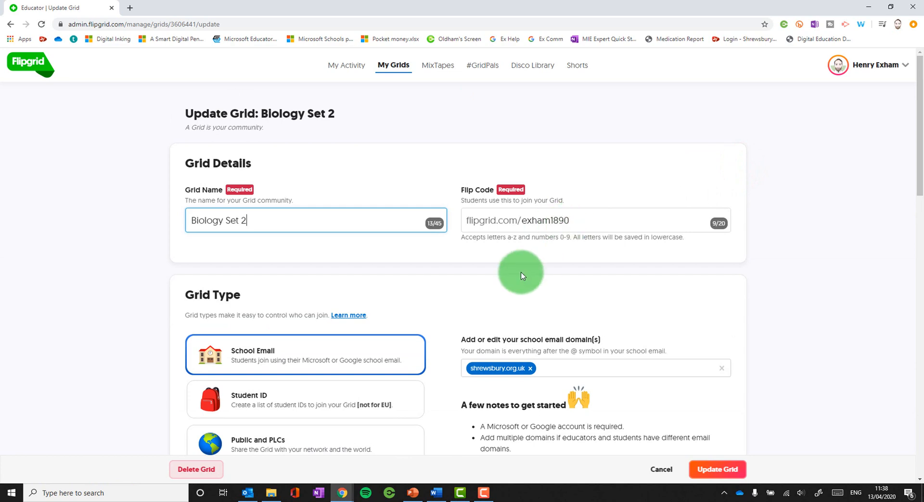
pyautogui.scroll(-8, 481, 289)
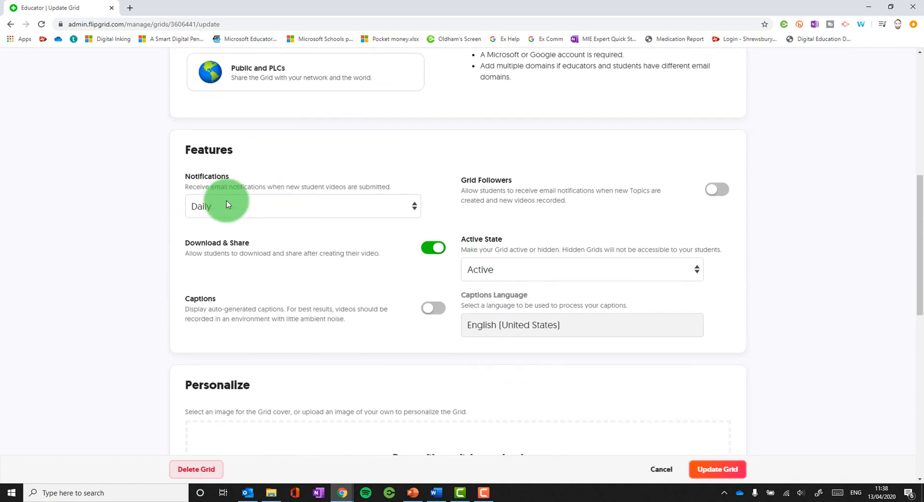
pyautogui.scroll(-4, 285, 219)
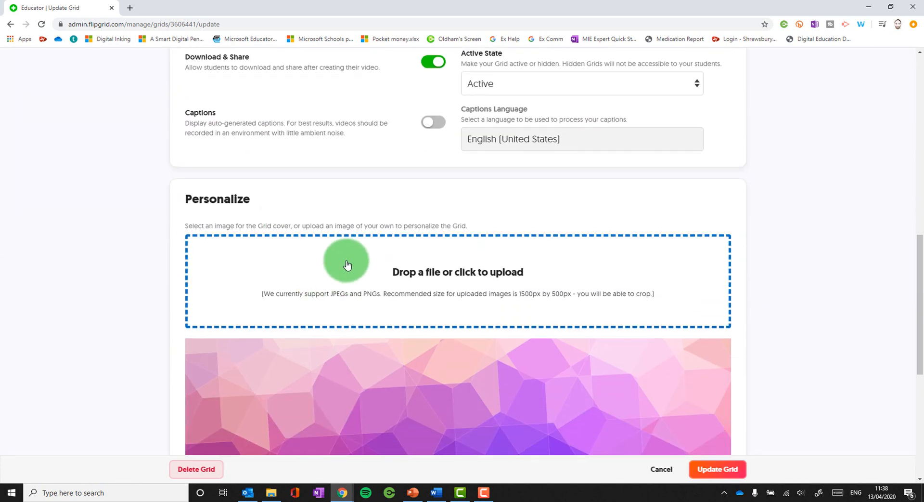
pyautogui.scroll(-5, 346, 274)
pyautogui.scroll(3, 347, 193)
pyautogui.scroll(-4, 313, 241)
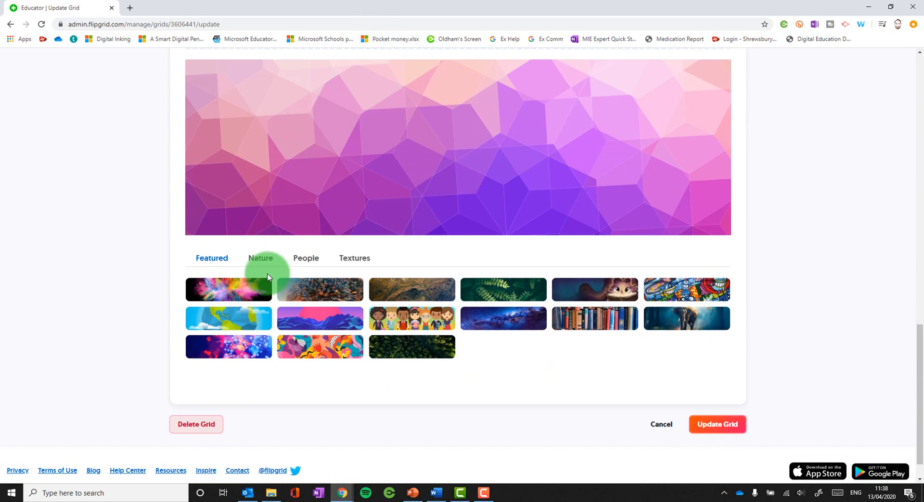
pyautogui.click(514, 297)
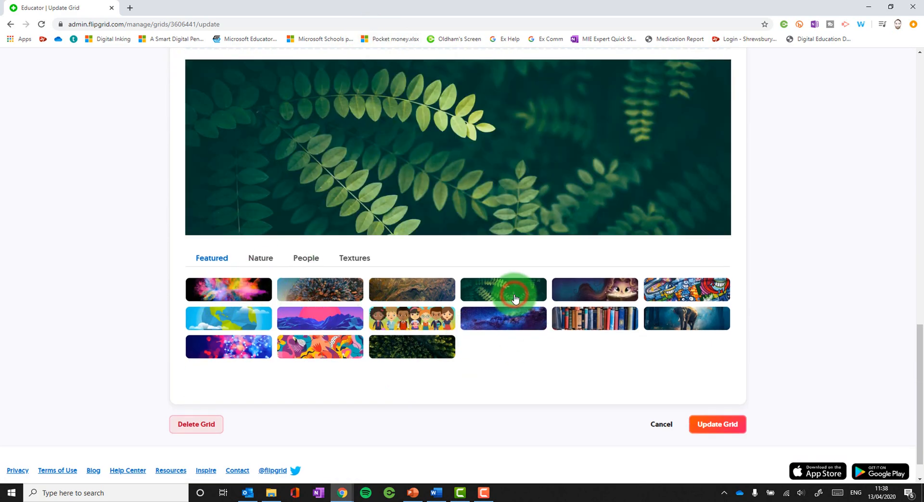
pyautogui.click(717, 424)
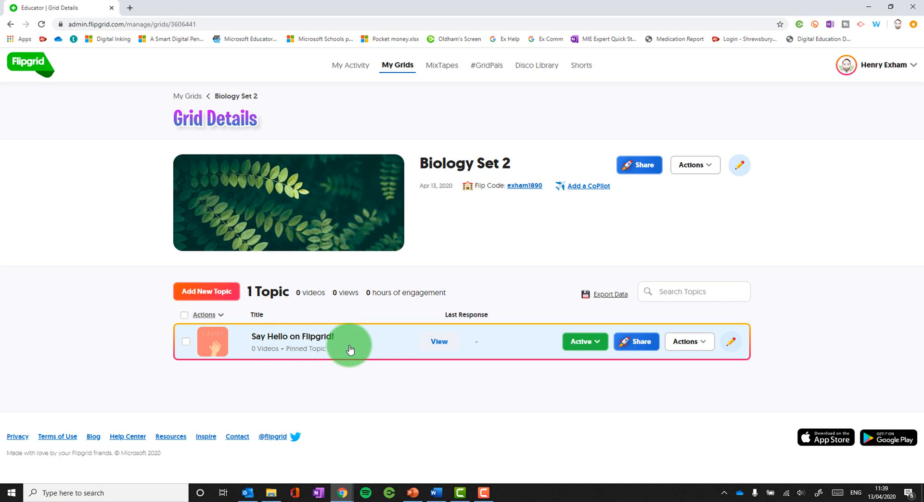
# Step: Set the status of the "Say Hello on Flipgrid!" topic to Hidden
pyautogui.click(584, 341)
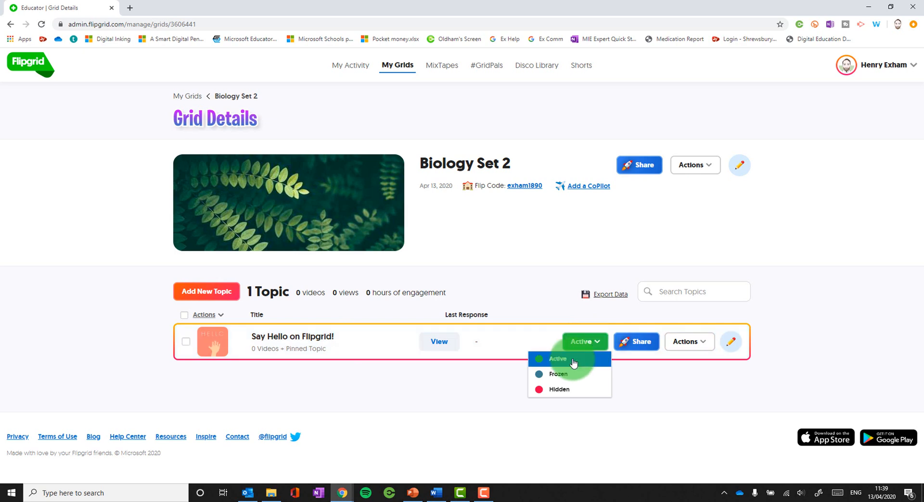
pyautogui.click(572, 389)
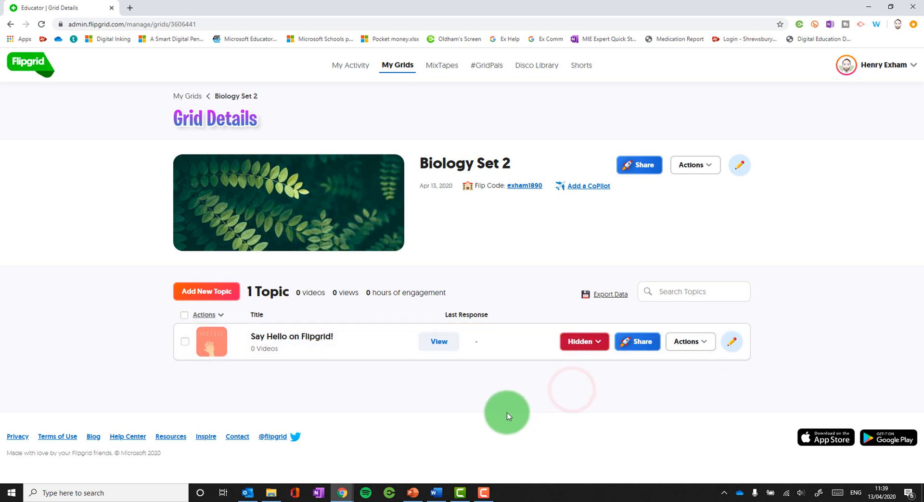
# Step: Start a topic titled "Gene ethics discussion" with 5 minutes recording time and the prompt "Is genetic engineering a good or bad thing for society?"
pyautogui.click(216, 293)
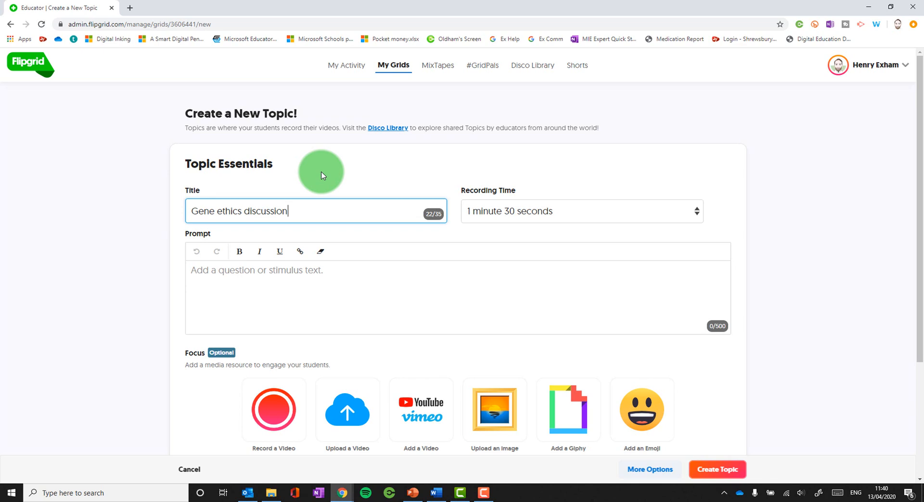
pyautogui.click(553, 218)
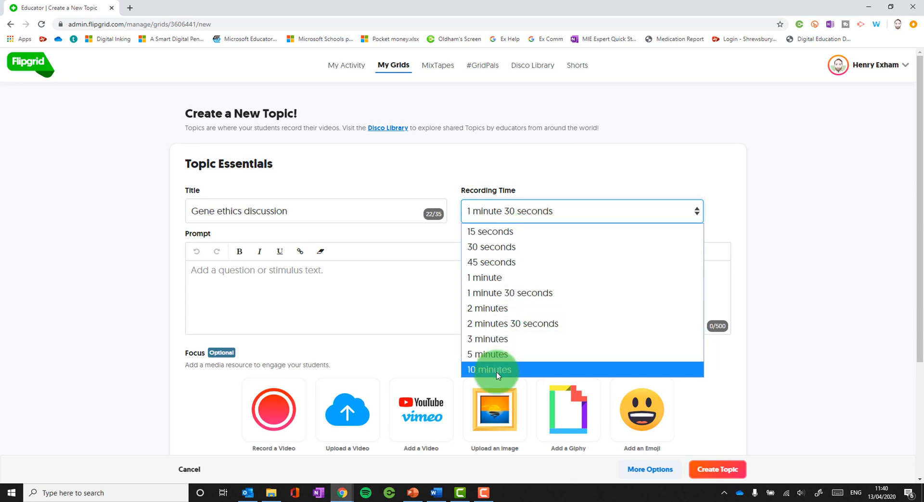
pyautogui.click(489, 354)
pyautogui.click(268, 280)
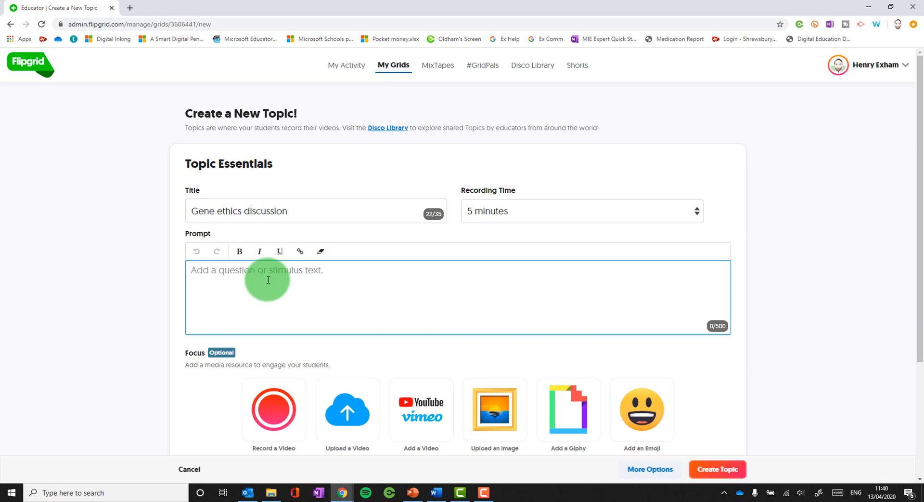
pyautogui.write('Is genetic engineering a good or bad thing for society?')
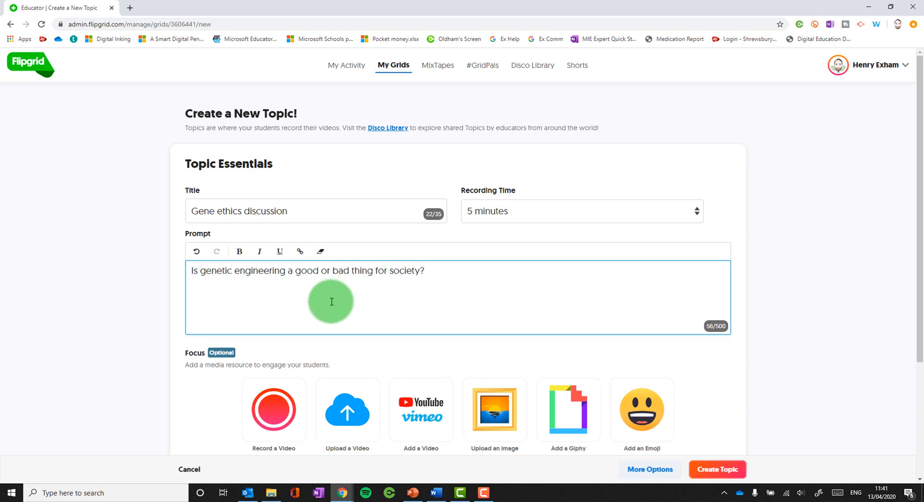
# Step: Open the video recorder for the topic's focus media and switch to the other camera
pyautogui.scroll(-2, 333, 295)
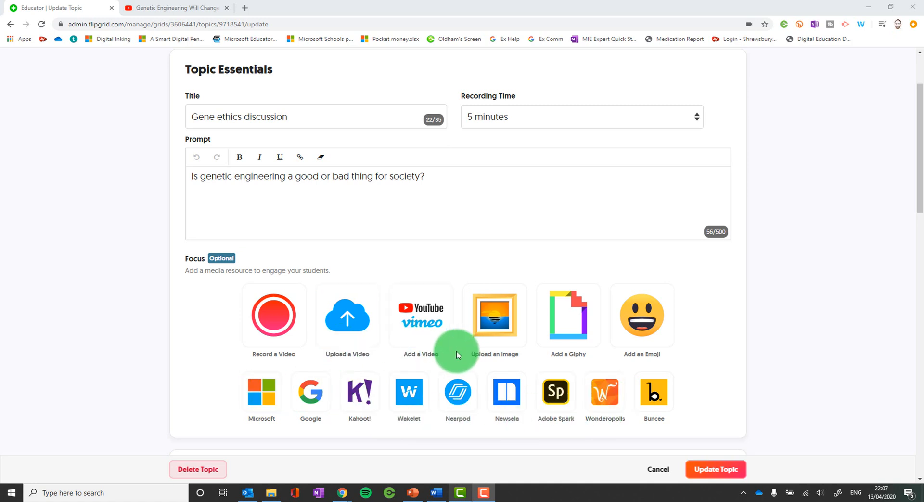
pyautogui.click(279, 320)
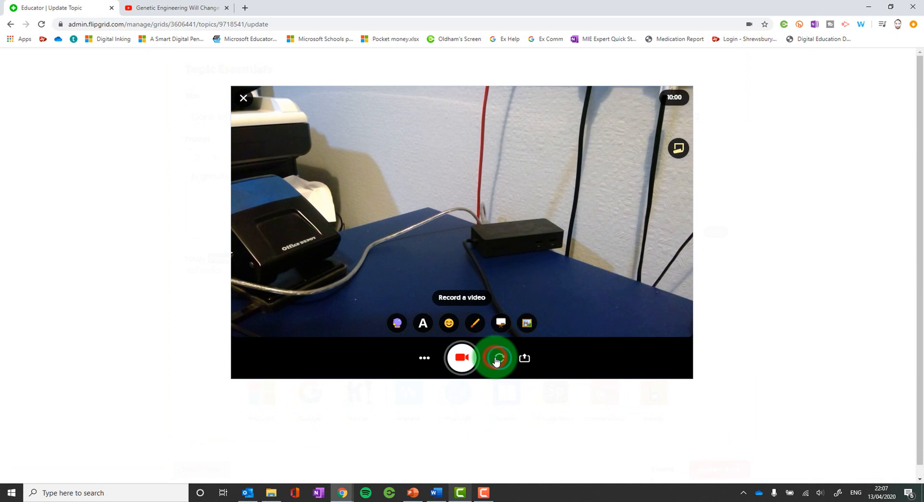
pyautogui.click(497, 360)
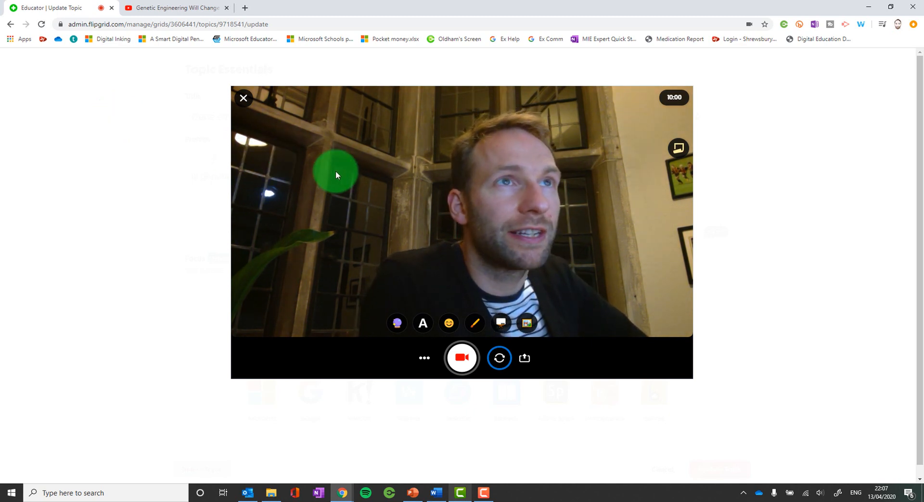
# Step: Try the camera filters on the video and apply the Black and White one
pyautogui.click(407, 325)
pyautogui.click(494, 301)
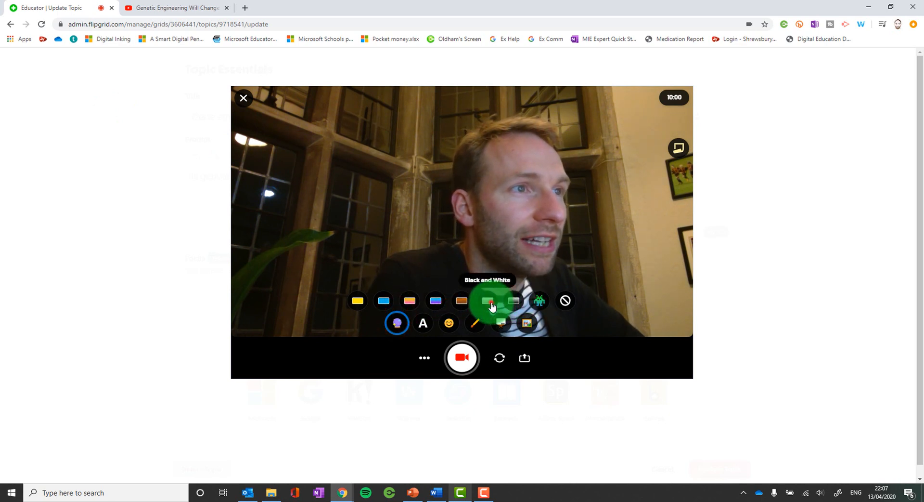
pyautogui.click(491, 304)
pyautogui.click(461, 300)
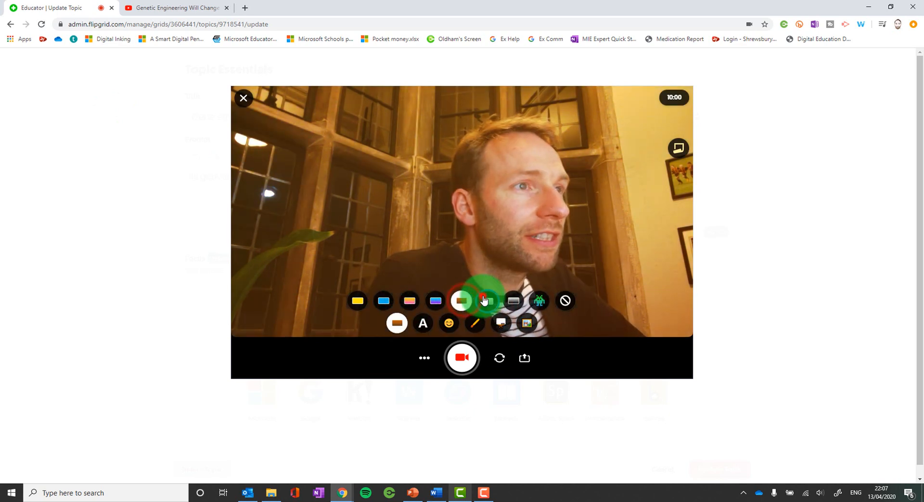
pyautogui.click(484, 301)
# Step: Add the red text "I love Biology!" to the video and move it to the upper left of the frame
pyautogui.click(424, 322)
pyautogui.click(399, 303)
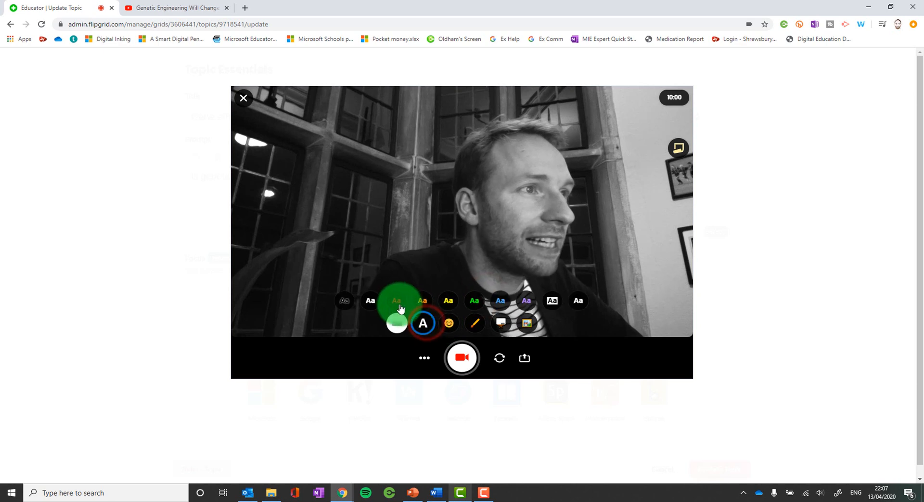
pyautogui.click(398, 305)
pyautogui.write('I')
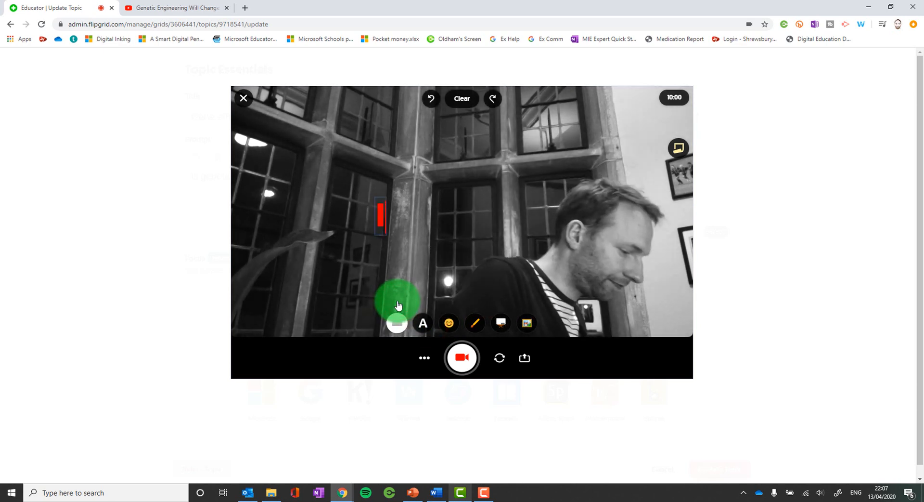
pyautogui.write(' love Biology!')
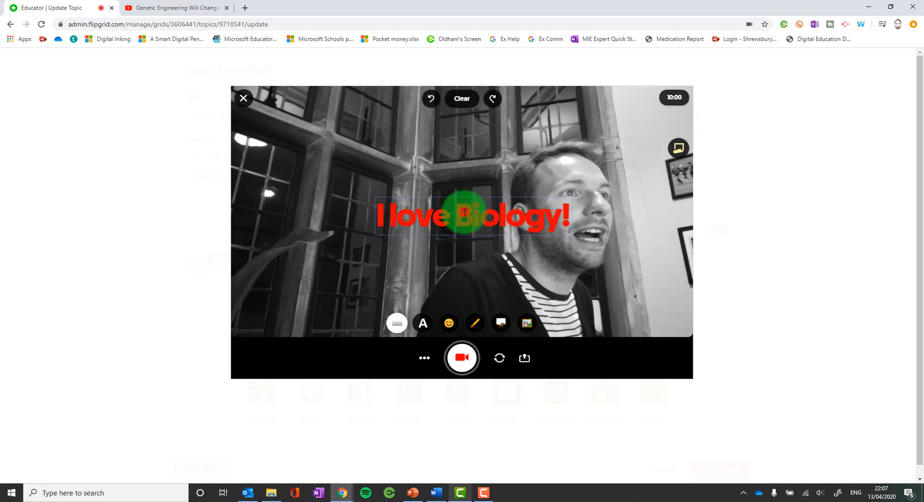
pyautogui.moveTo(457, 207); pyautogui.dragTo(361, 146)
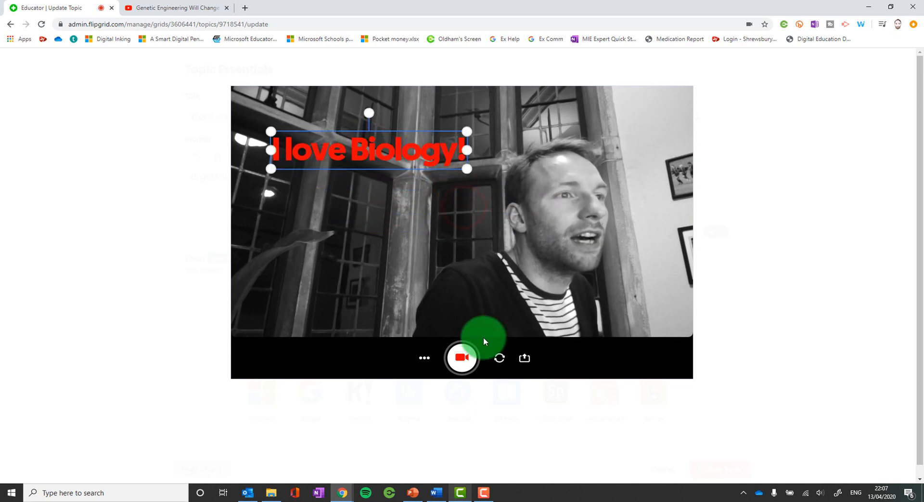
# Step: Add a grinning emoji sticker with smiling eyes to the video and move it to the lower left of the frame
pyautogui.click(448, 319)
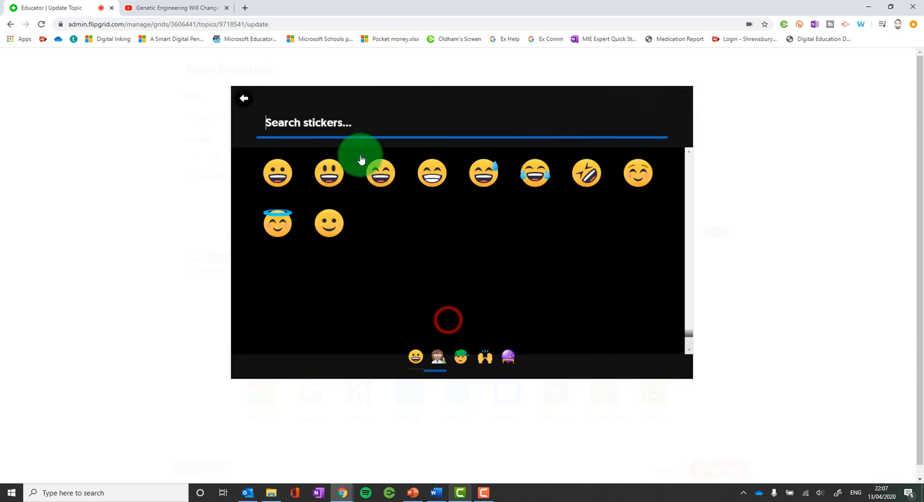
pyautogui.click(383, 168)
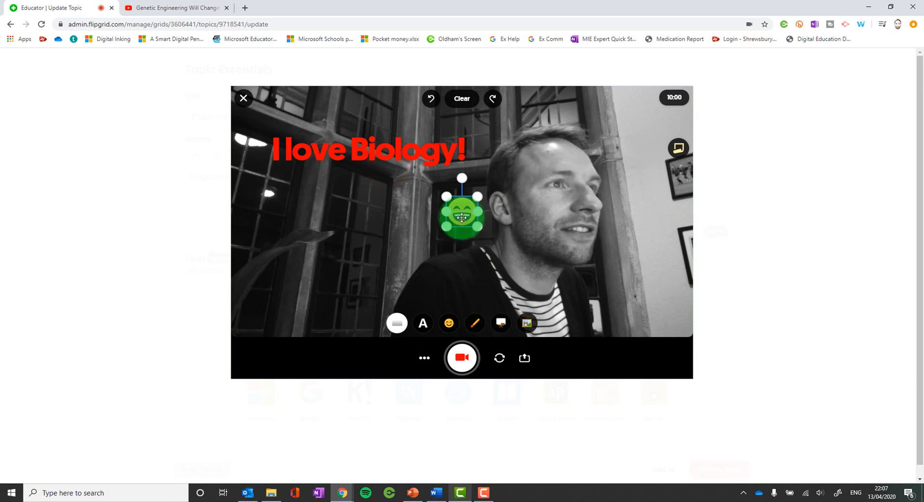
pyautogui.moveTo(462, 217); pyautogui.dragTo(318, 260)
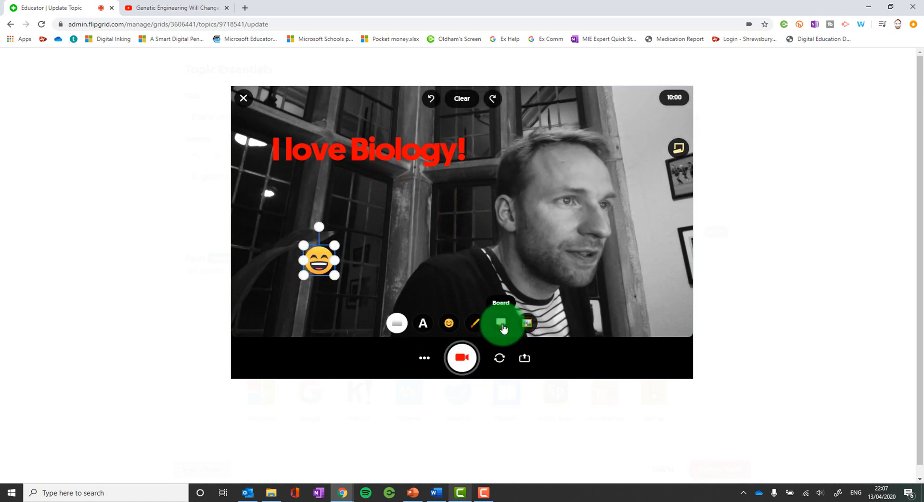
# Step: Start a screen recording from the recorder's extra options, comparing the share sources and sharing the entire screen
pyautogui.click(425, 358)
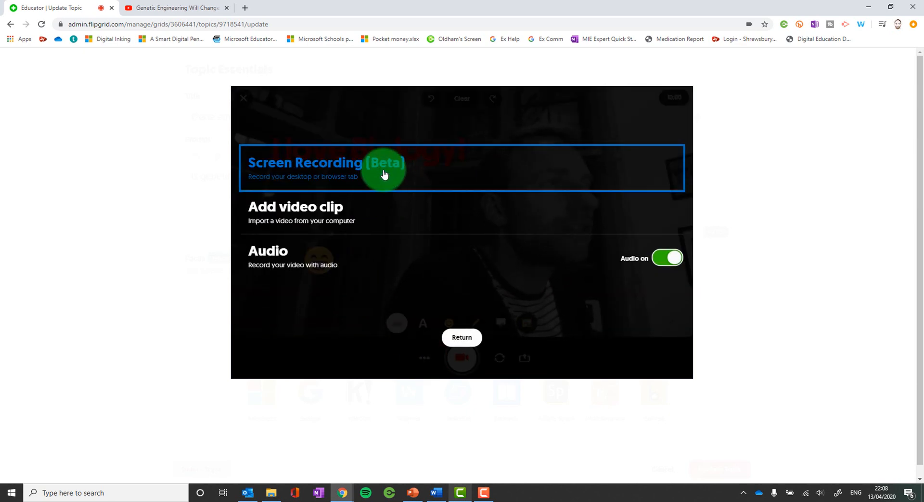
pyautogui.click(401, 169)
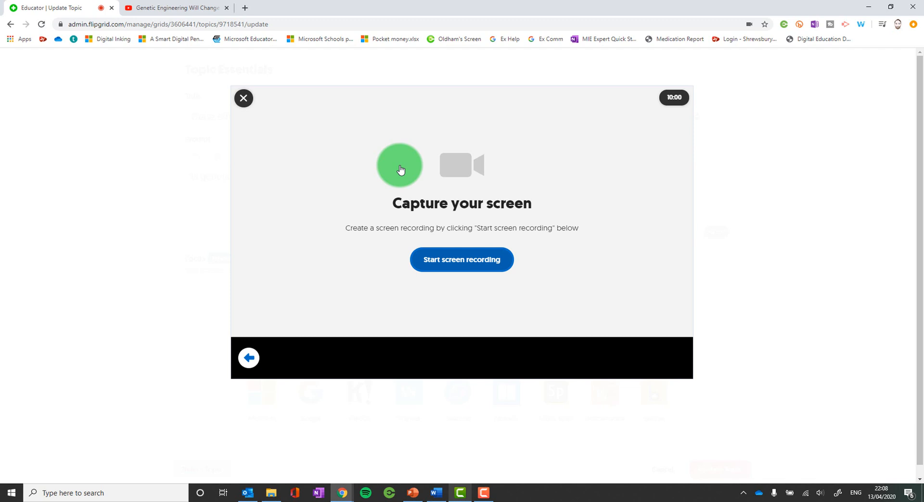
pyautogui.click(475, 264)
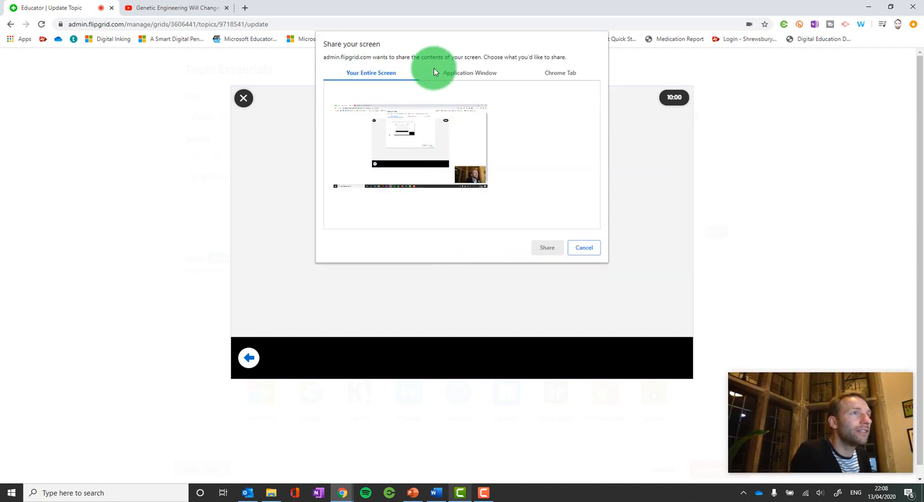
pyautogui.click(481, 73)
pyautogui.click(396, 70)
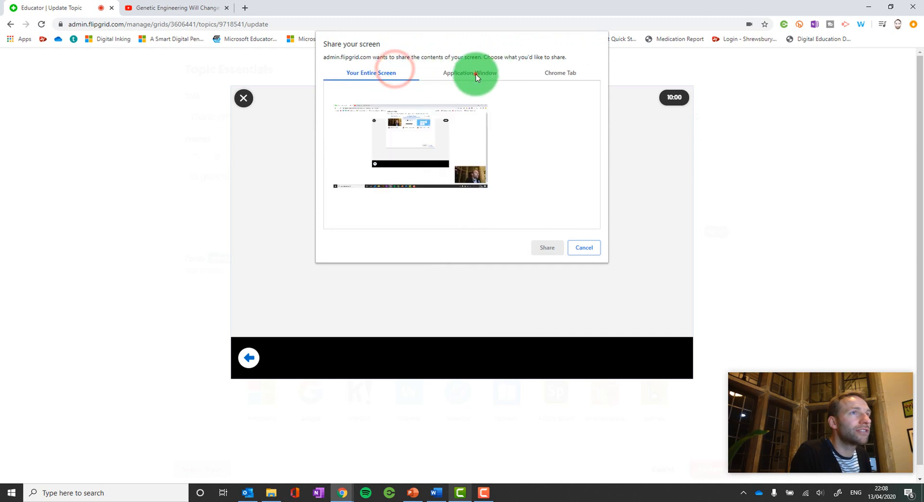
pyautogui.click(477, 74)
pyautogui.click(392, 71)
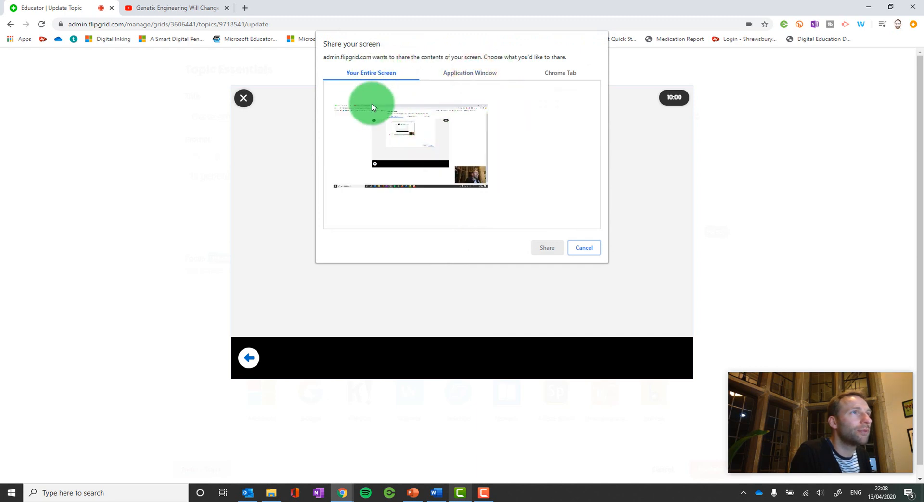
pyautogui.click(476, 76)
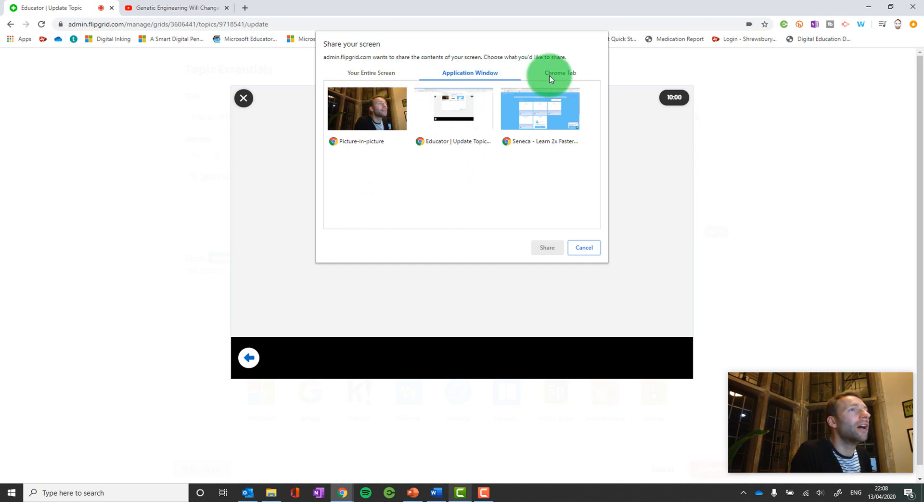
pyautogui.click(394, 74)
pyautogui.click(389, 120)
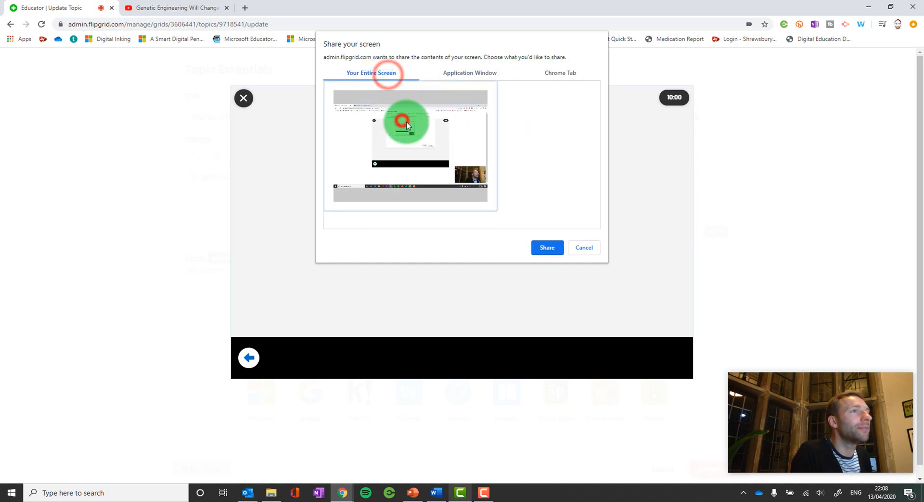
pyautogui.click(549, 248)
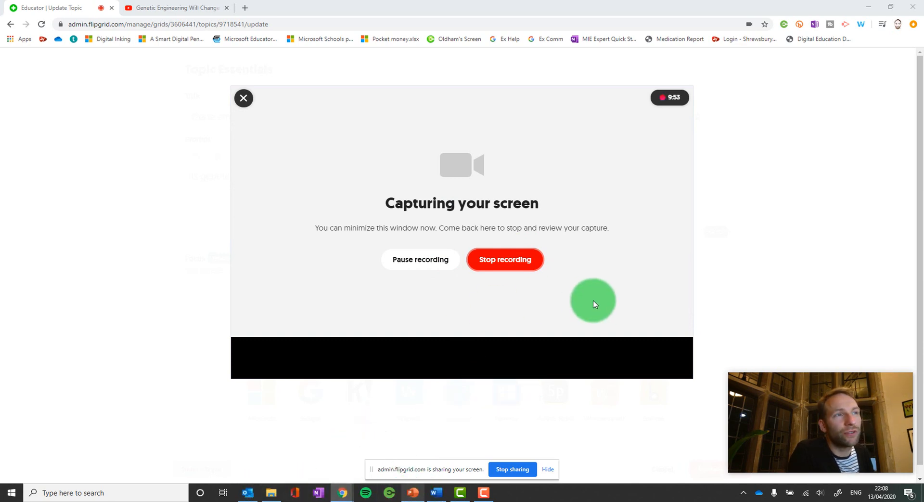
# Step: Stop the screen recording and return from its preview to the camera recorder
pyautogui.click(520, 262)
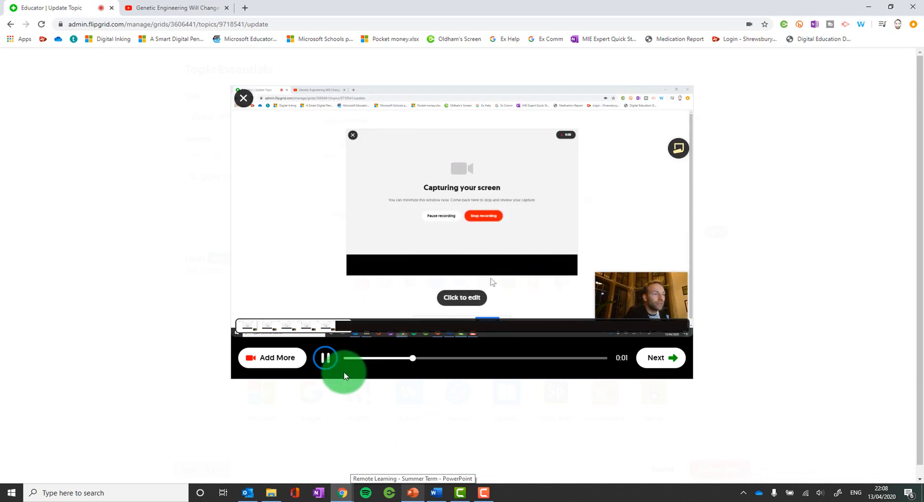
pyautogui.click(326, 357)
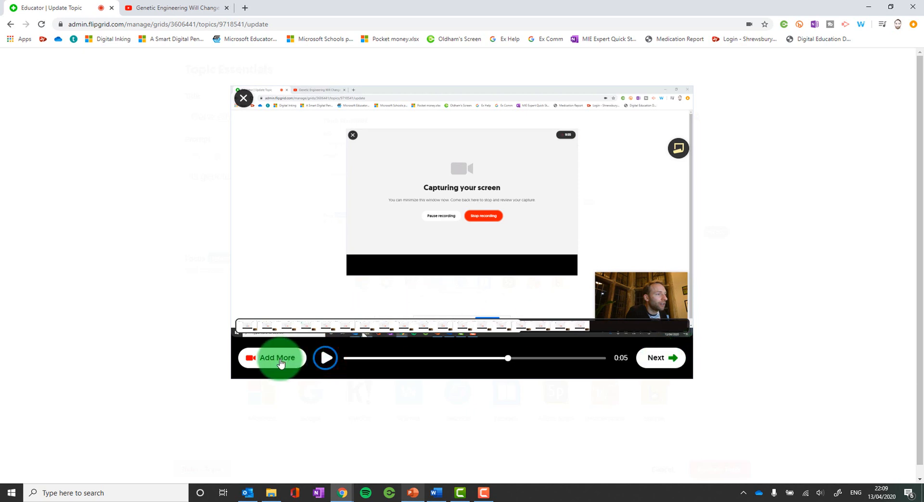
pyautogui.click(280, 363)
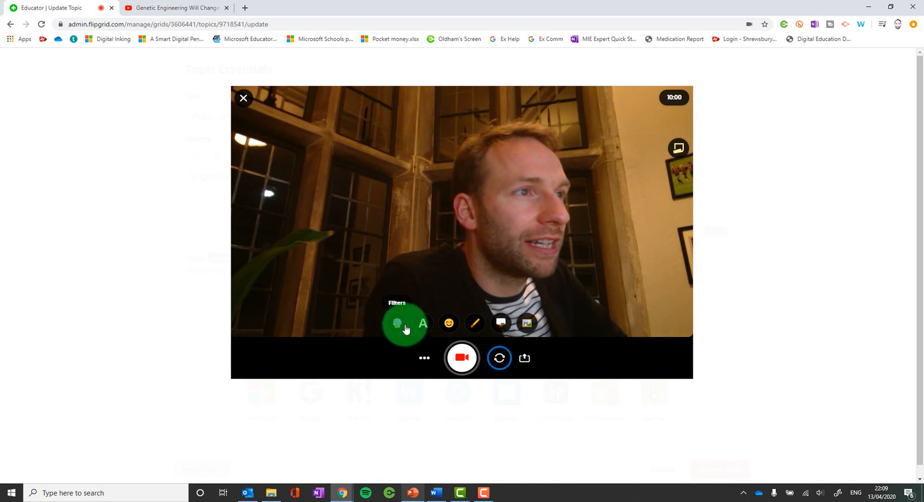
# Step: Record a camera video of about 20 seconds and pause its playback in the review
pyautogui.click(468, 358)
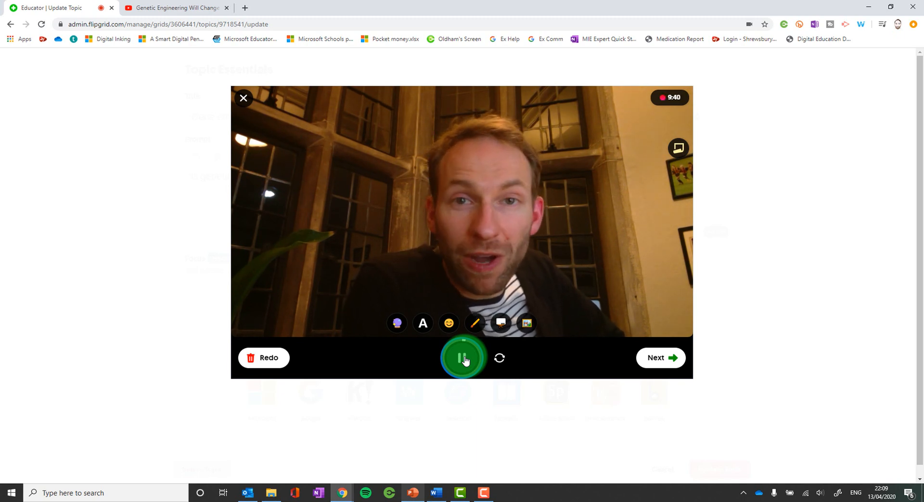
pyautogui.click(670, 361)
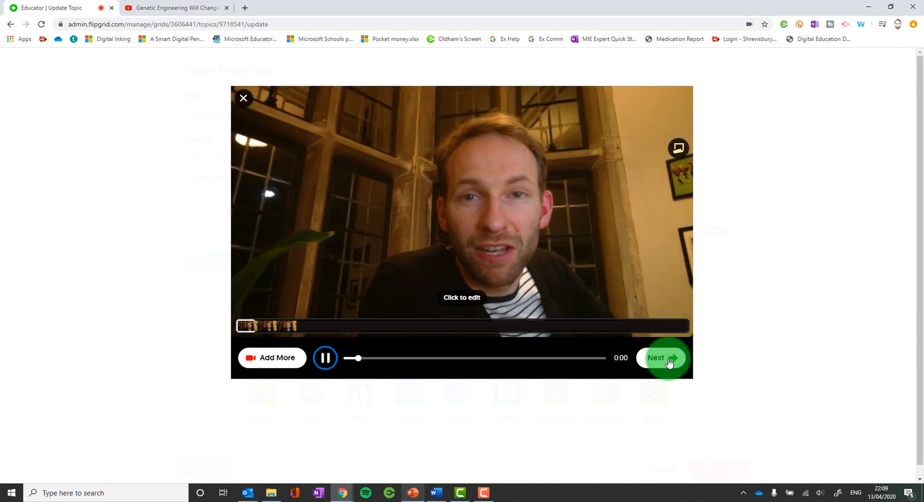
pyautogui.click(327, 358)
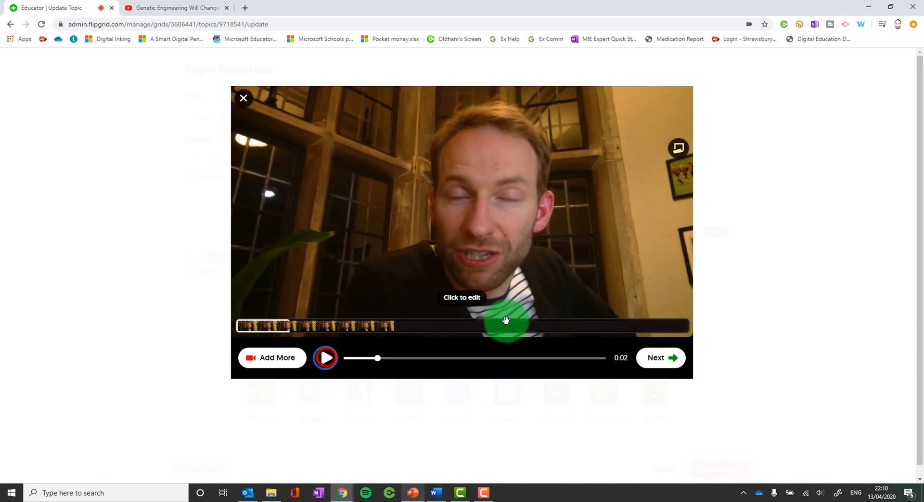
# Step: Open the recorded clip for trimming, try its start handle and confirm the clip
pyautogui.click(465, 301)
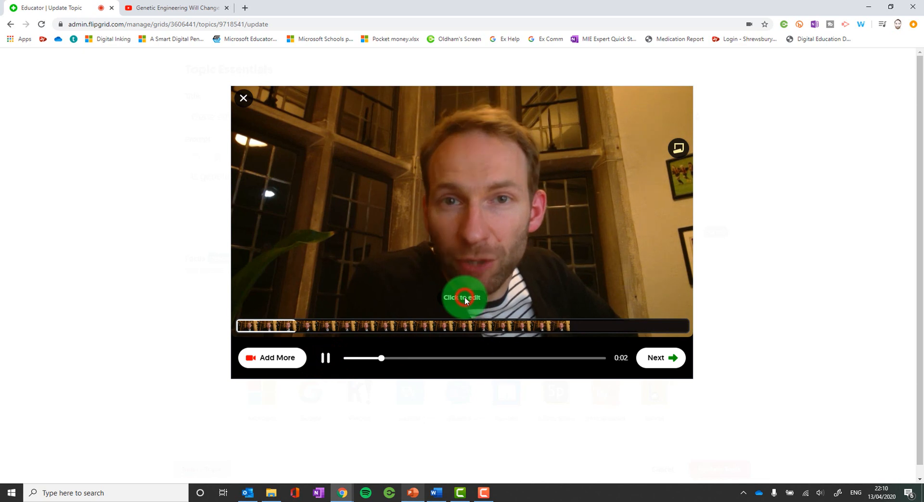
pyautogui.click(465, 300)
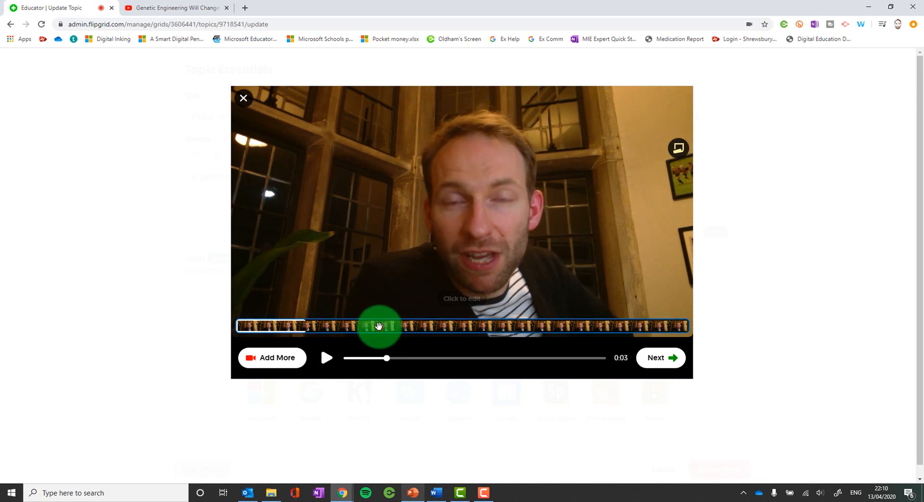
pyautogui.click(378, 324)
pyautogui.moveTo(243, 323); pyautogui.dragTo(218, 325)
pyautogui.click(338, 368)
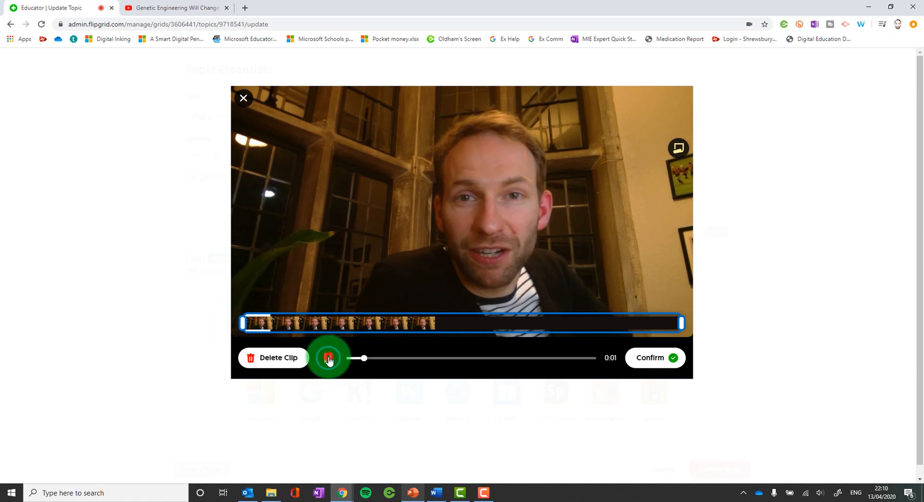
pyautogui.click(667, 361)
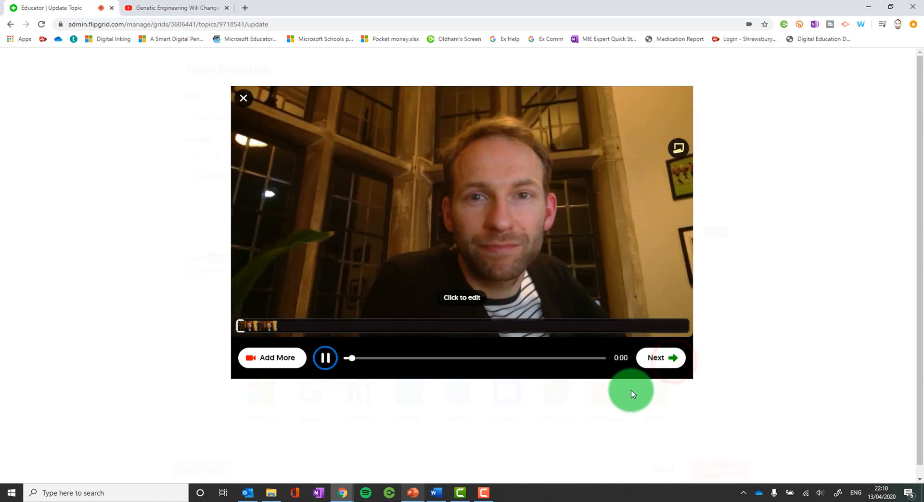
# Step: Continue to the cover selfie and add the red text "I love Biology!", tilted upward across the upper left of the frame
pyautogui.click(657, 359)
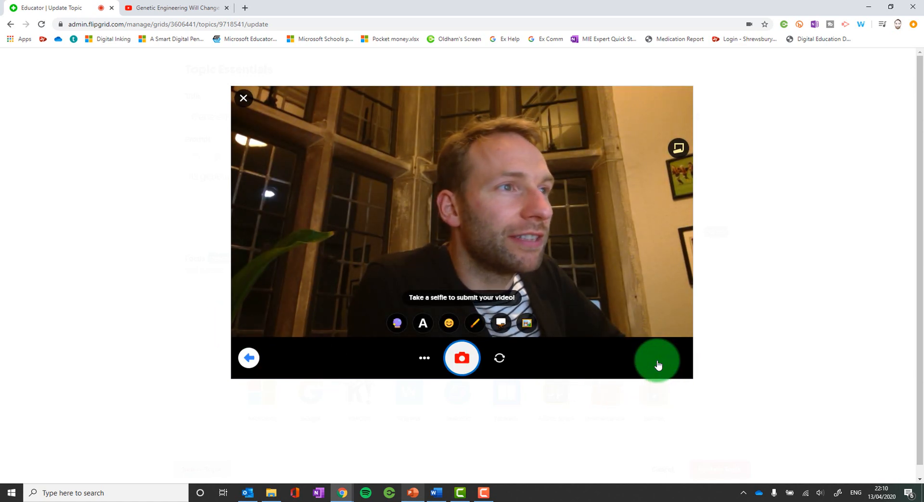
pyautogui.click(424, 322)
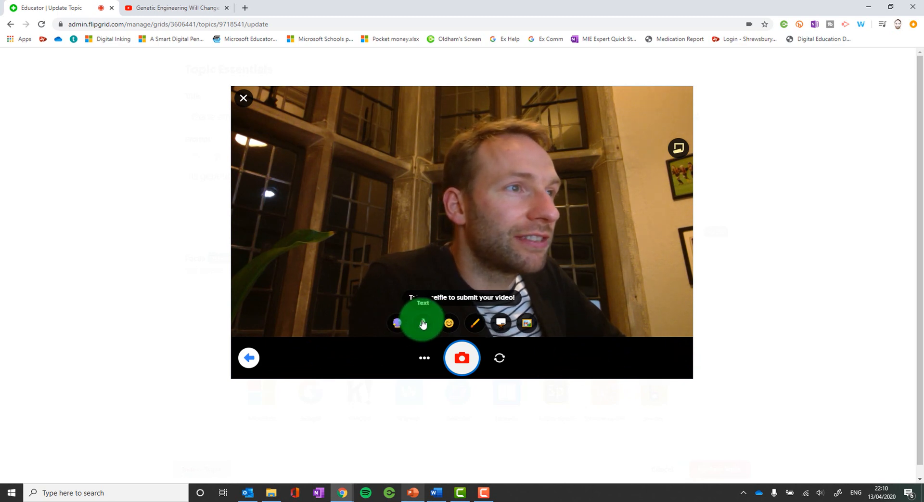
pyautogui.click(424, 322)
pyautogui.click(397, 301)
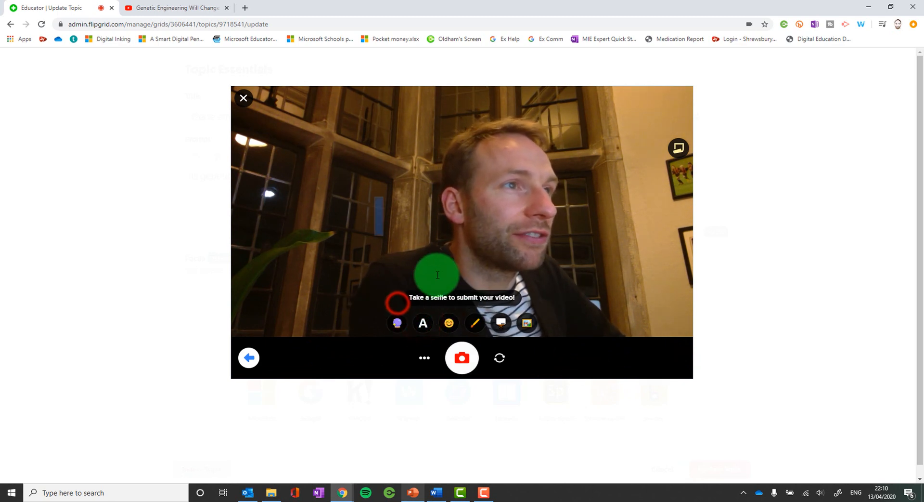
pyautogui.click(338, 151)
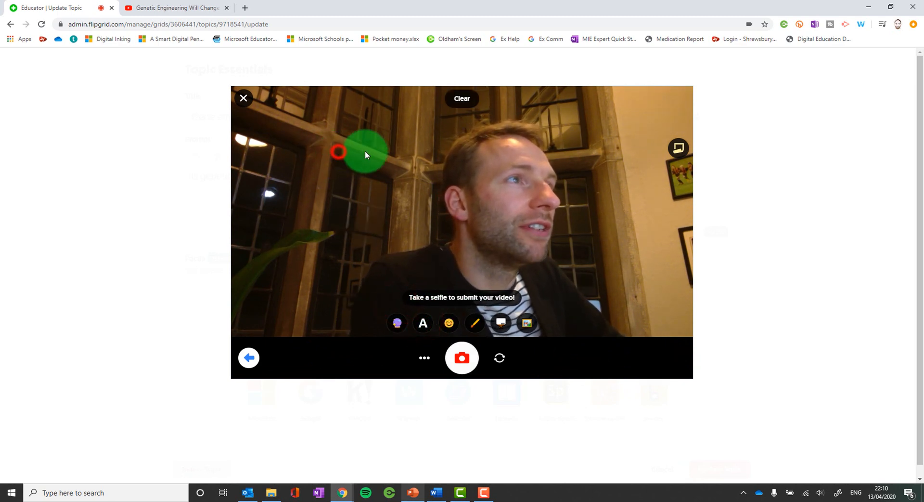
pyautogui.click(423, 323)
pyautogui.click(394, 297)
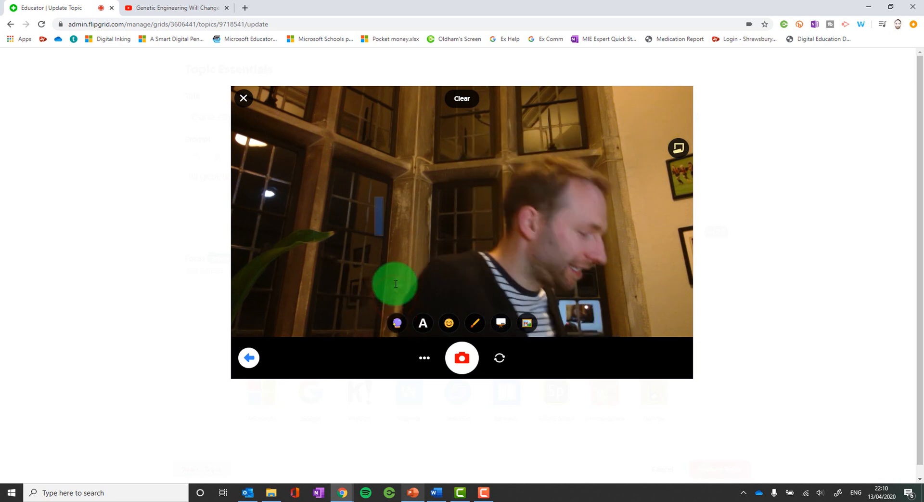
pyautogui.write('I love Biology!')
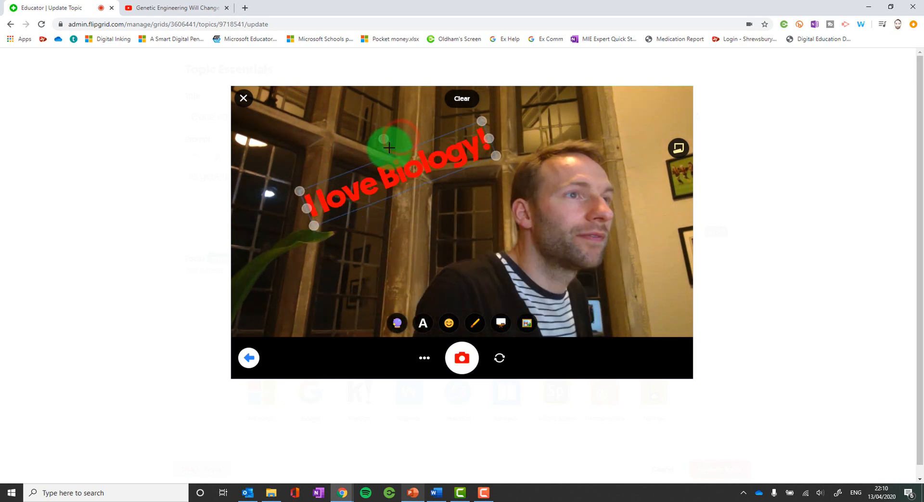
pyautogui.moveTo(389, 145); pyautogui.dragTo(384, 139)
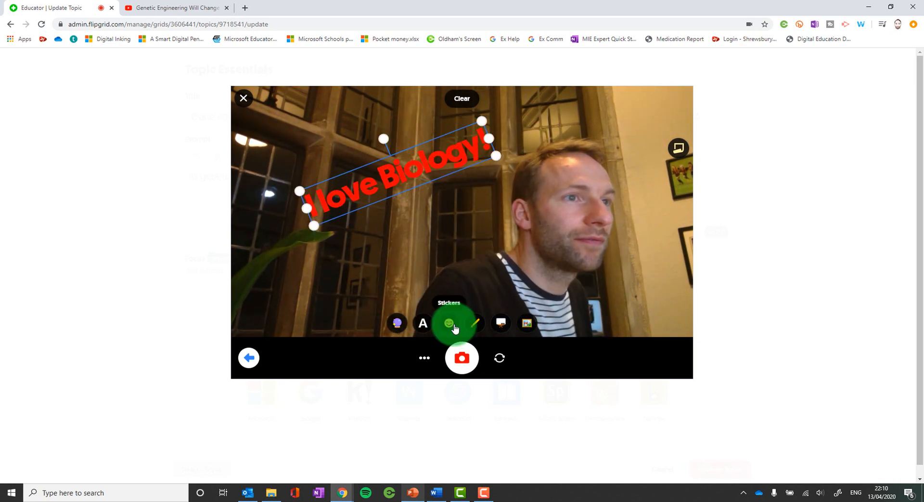
# Step: Cover the face with an enlarged grinning emoji sticker and take the cover selfie
pyautogui.click(449, 324)
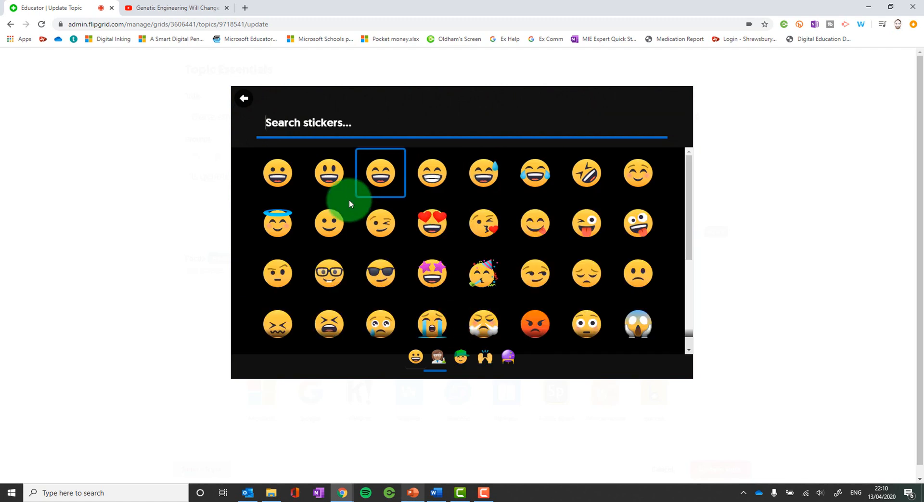
pyautogui.click(281, 176)
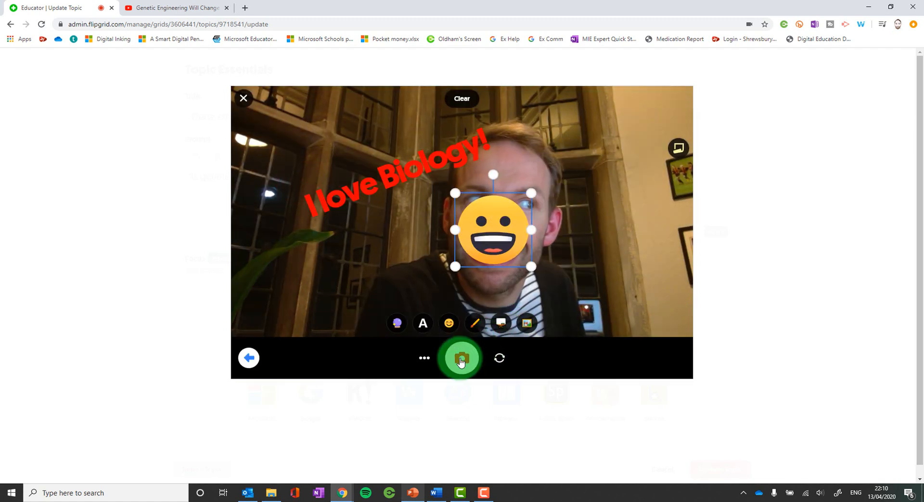
pyautogui.click(460, 358)
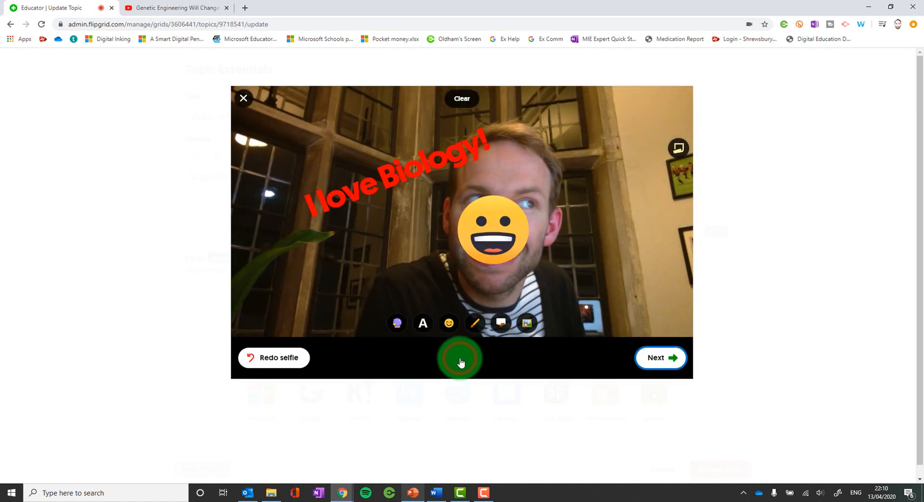
# Step: Submit the finished video as the topic's focus and review the topic tip and attachment sections
pyautogui.click(676, 361)
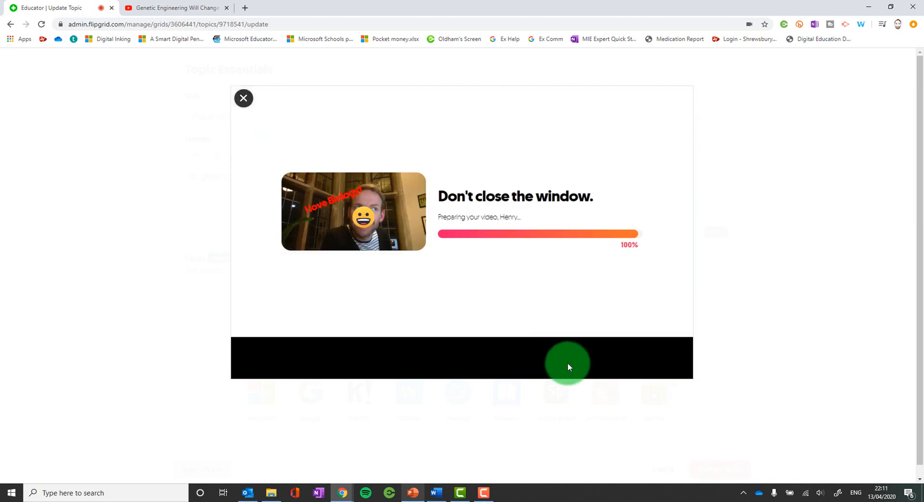
pyautogui.click(655, 358)
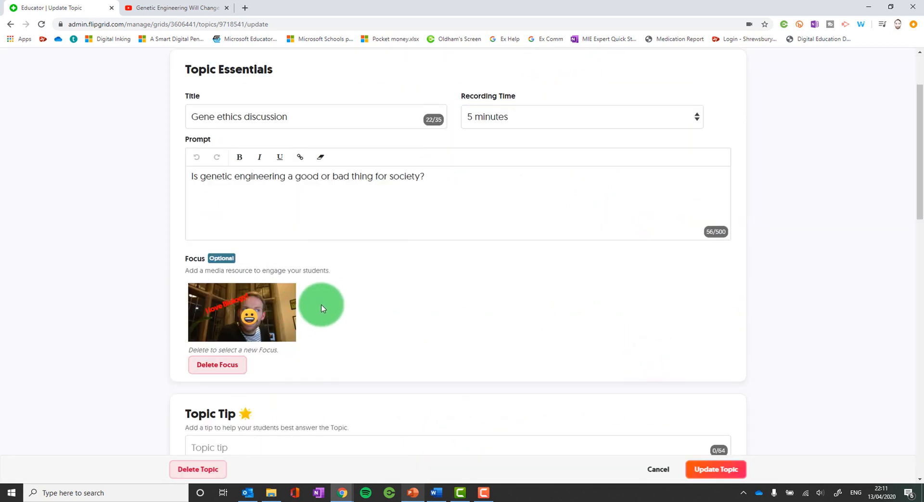
pyautogui.scroll(-3, 264, 260)
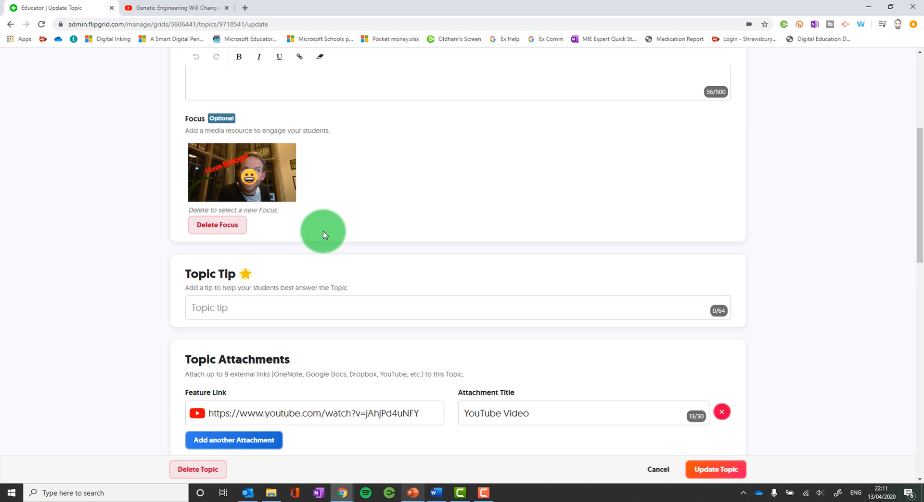
pyautogui.scroll(-2, 324, 235)
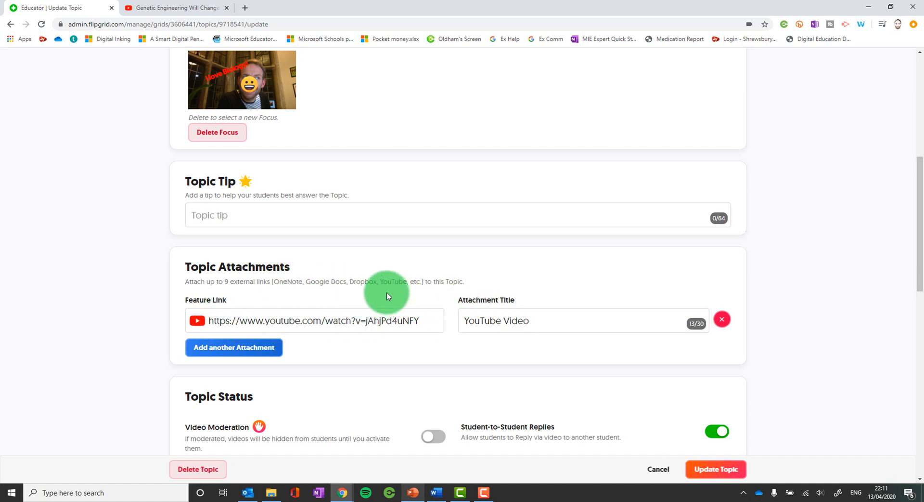
# Step: Keep the topic status as Active and turn off View Count in the video features
pyautogui.scroll(-3, 389, 293)
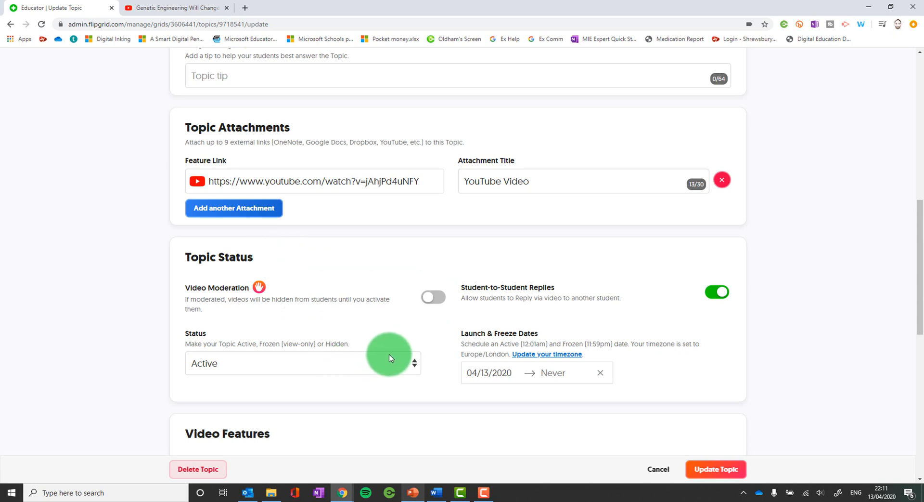
pyautogui.click(388, 371)
pyautogui.click(308, 362)
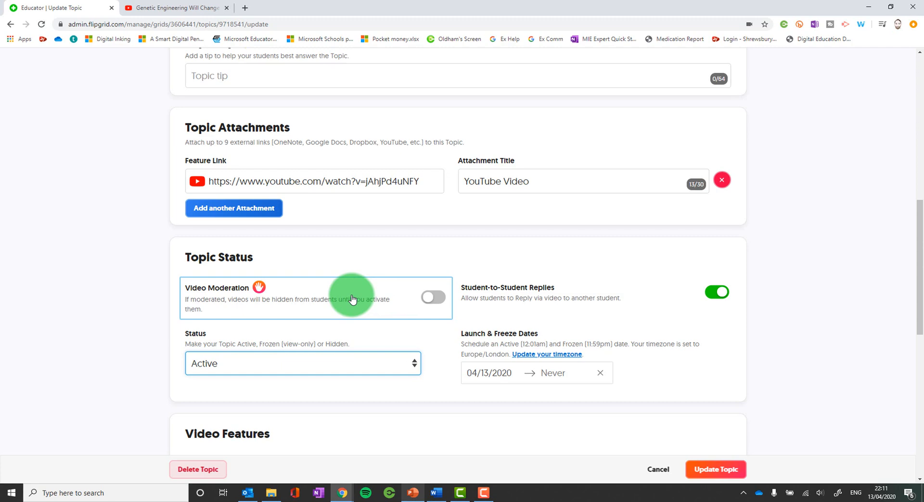
pyautogui.scroll(-6, 352, 299)
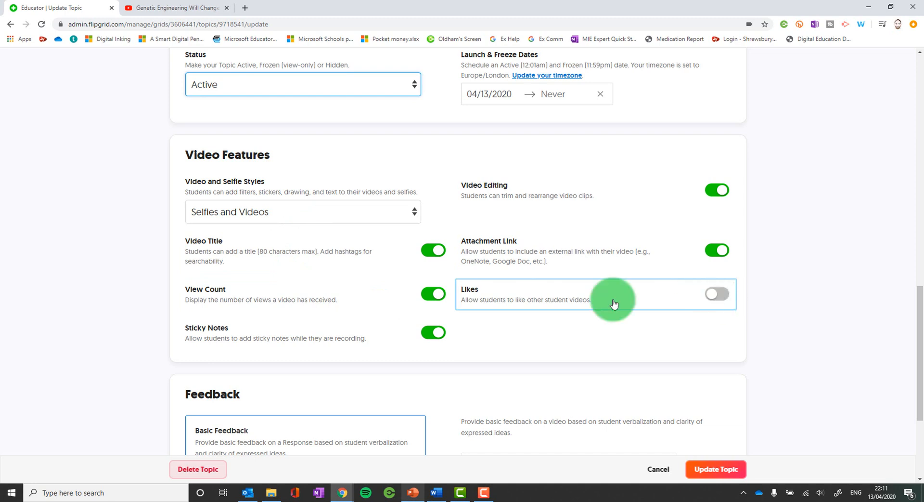
pyautogui.click(433, 294)
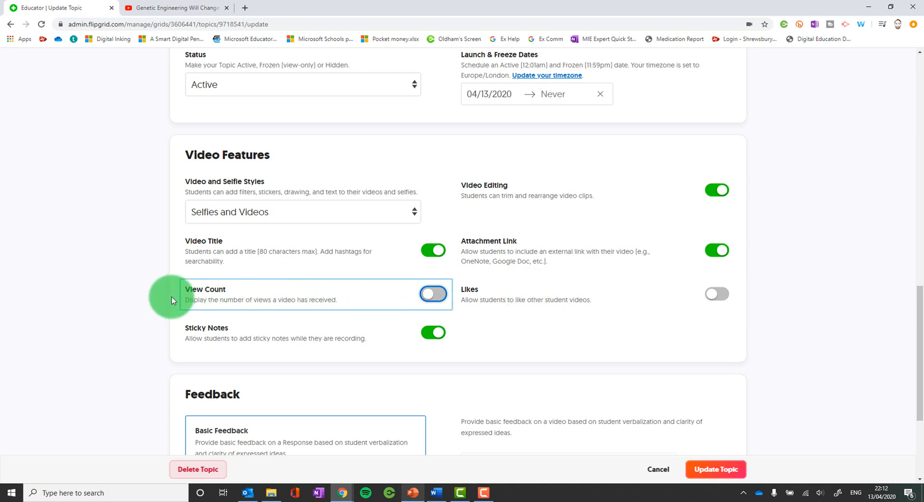
# Step: Look at the Custom Feedback option, switch back to Basic Feedback and create the topic
pyautogui.scroll(-2, 128, 282)
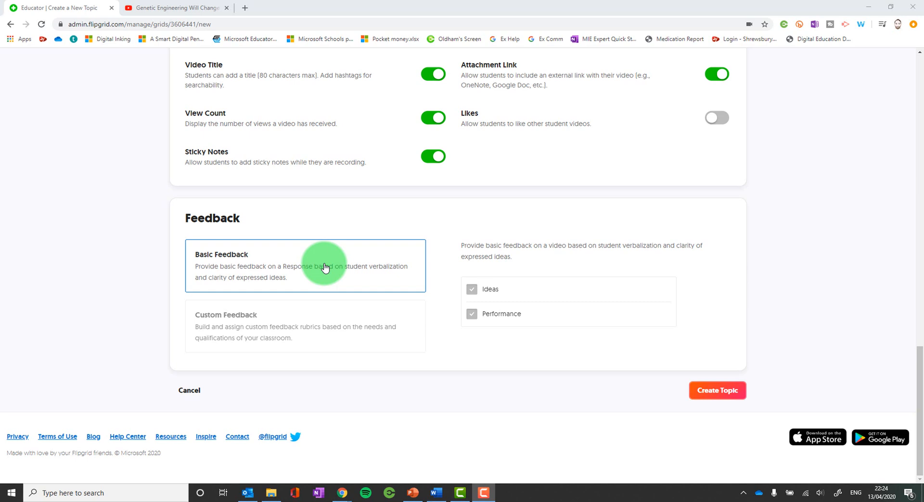
pyautogui.click(334, 321)
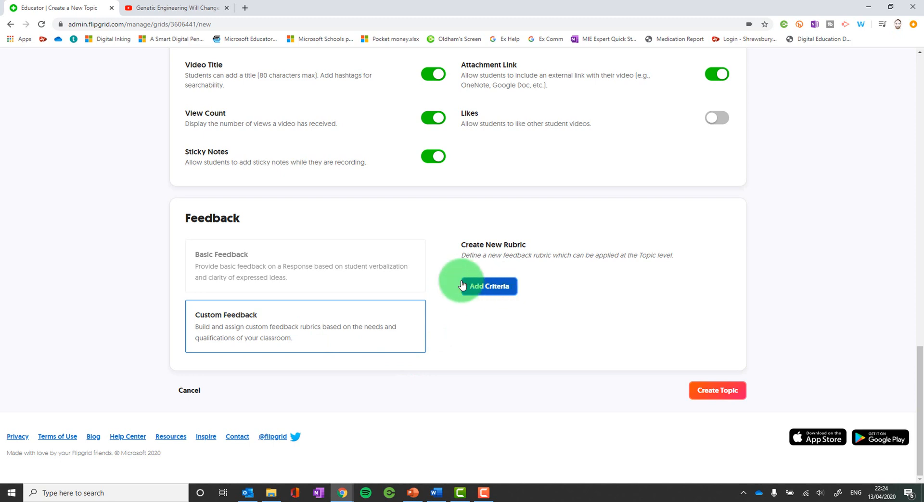
pyautogui.click(268, 276)
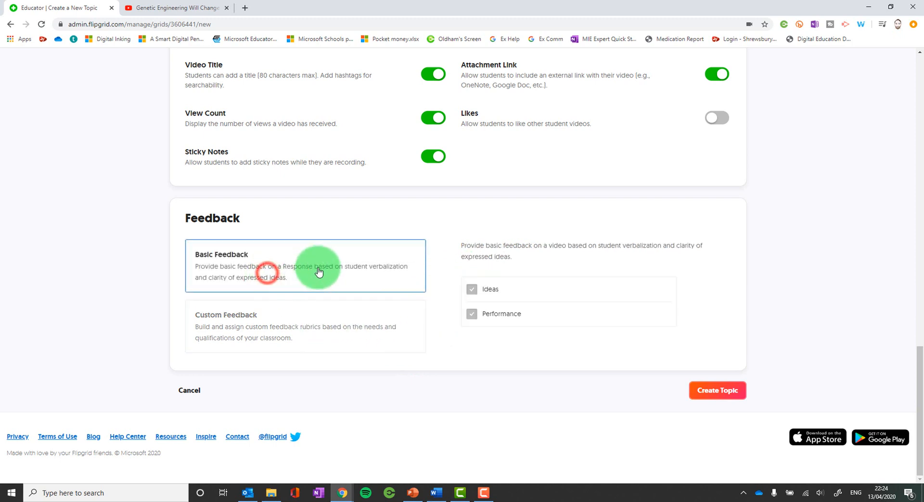
pyautogui.click(719, 391)
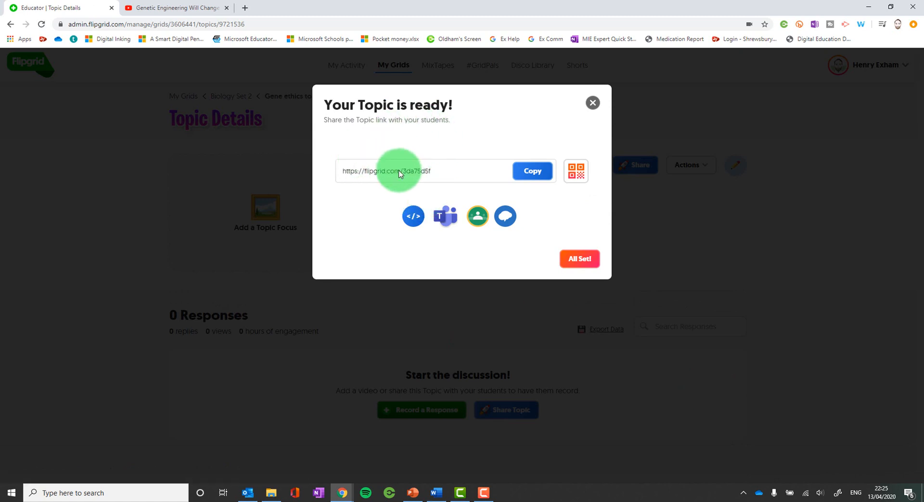
# Step: Review the new topic's share link and QR code, and finish the sharing dialog
pyautogui.click(413, 173)
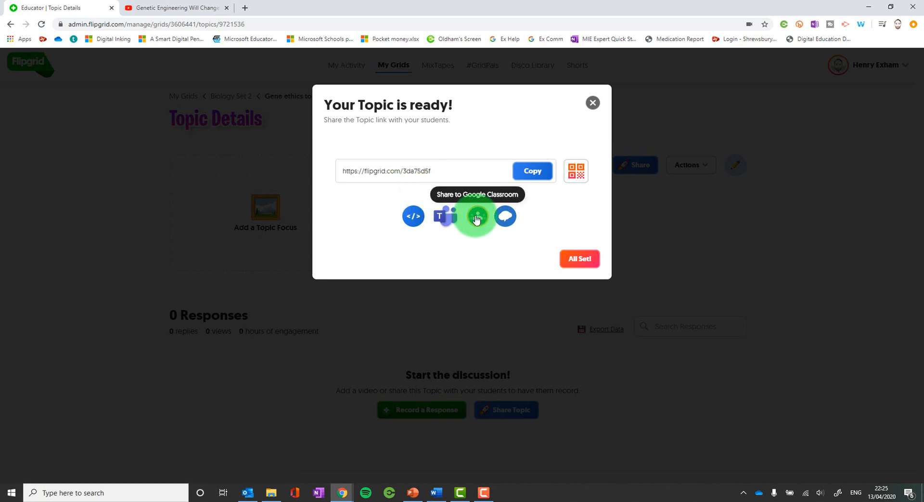
pyautogui.click(576, 170)
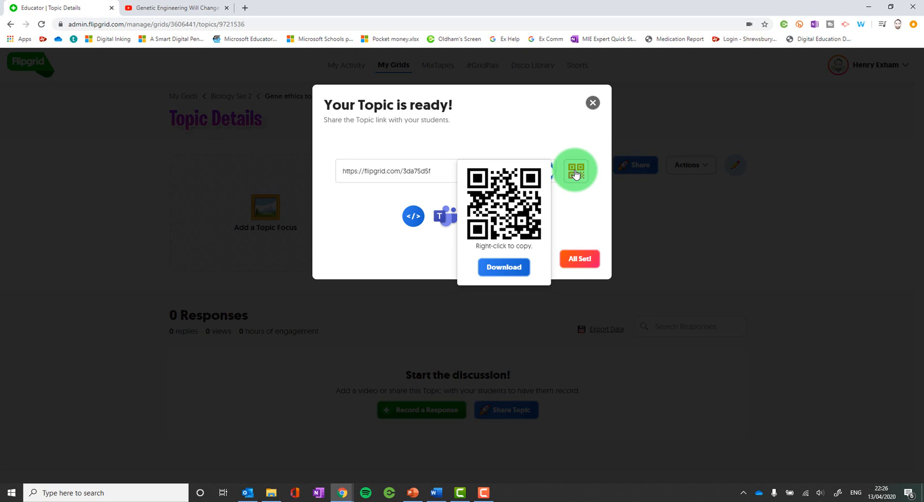
pyautogui.click(578, 205)
pyautogui.click(581, 259)
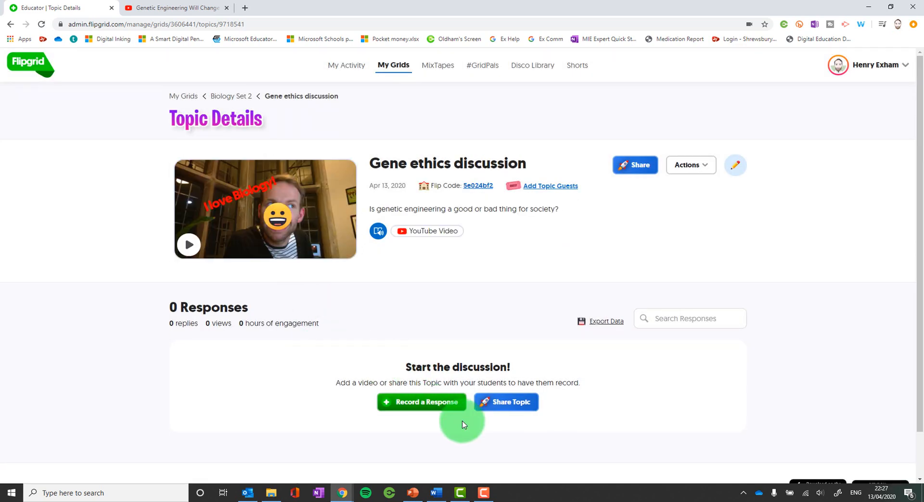
# Step: Check the sharing options and available actions for the Gene ethics discussion topic
pyautogui.scroll(-2, 458, 419)
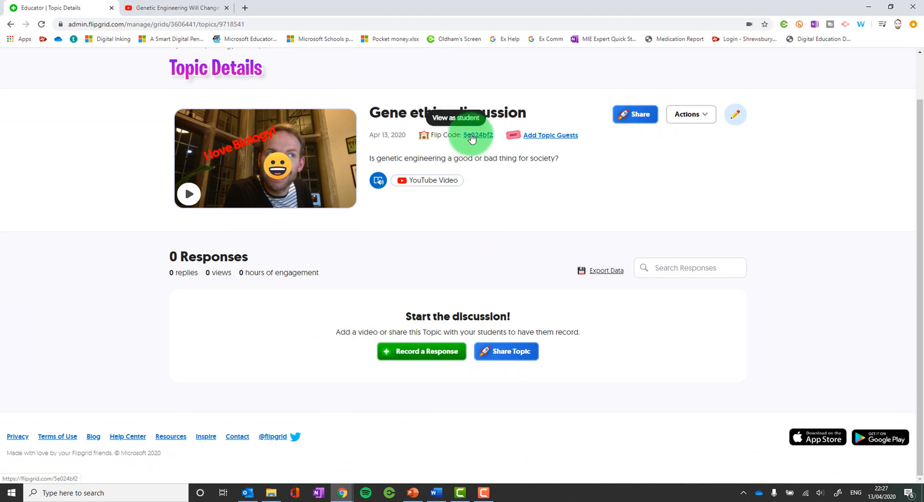
pyautogui.click(621, 111)
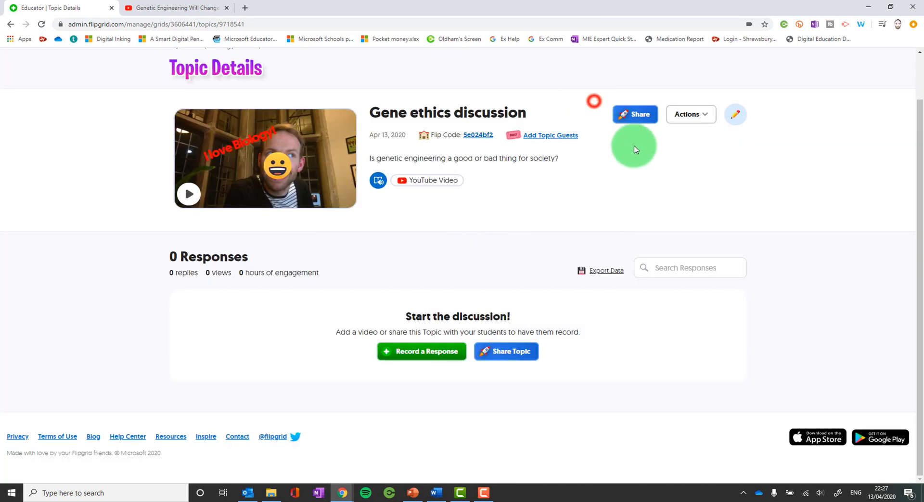
pyautogui.click(593, 102)
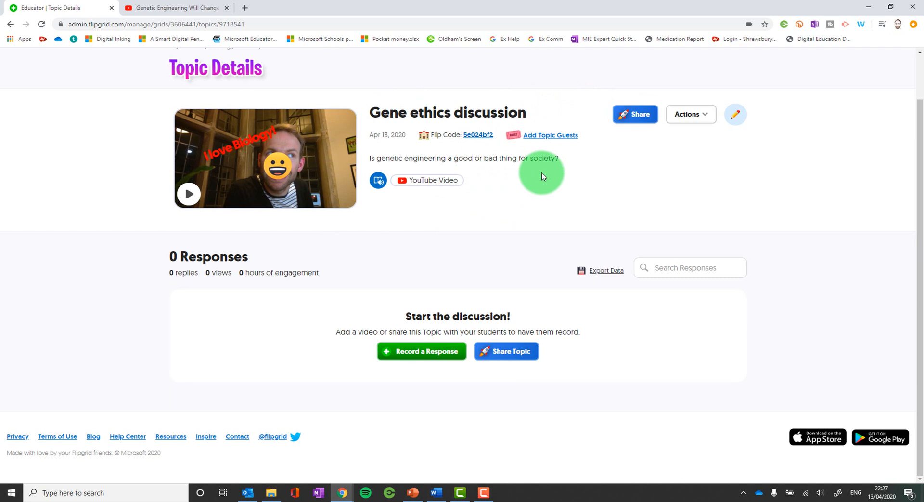
pyautogui.click(702, 117)
pyautogui.click(702, 116)
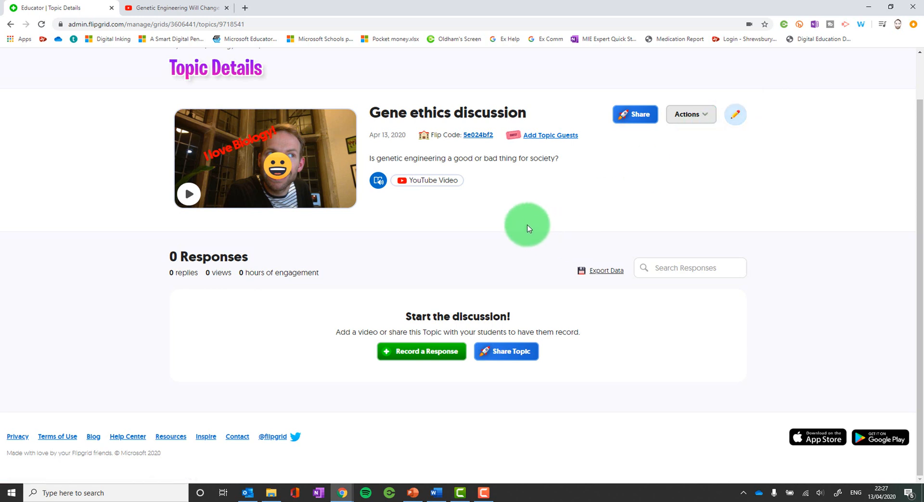
# Step: View the topic question in Immersive Reader, inspect its reading and text preferences, and return to the topic details
pyautogui.scroll(1, 526, 226)
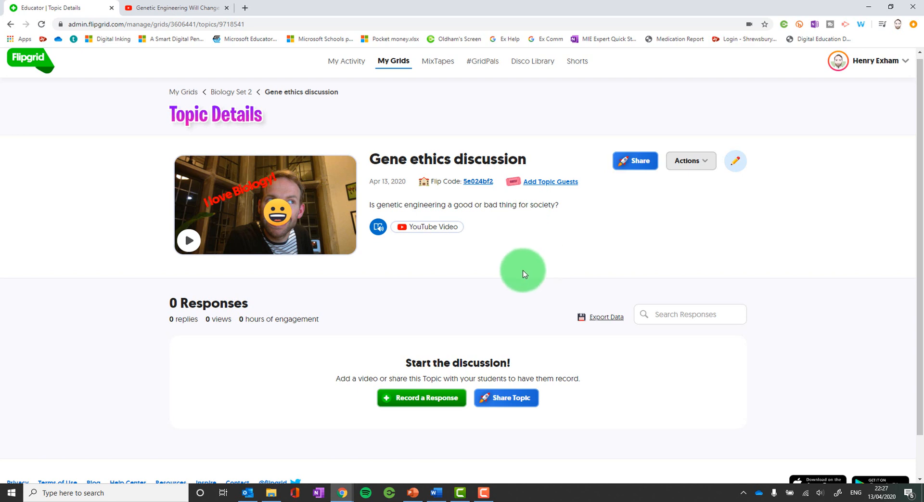
pyautogui.click(379, 228)
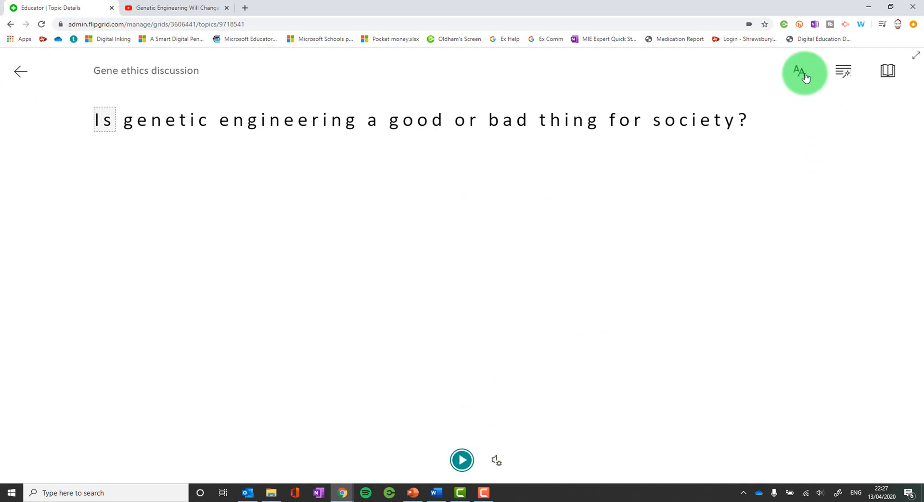
pyautogui.click(895, 70)
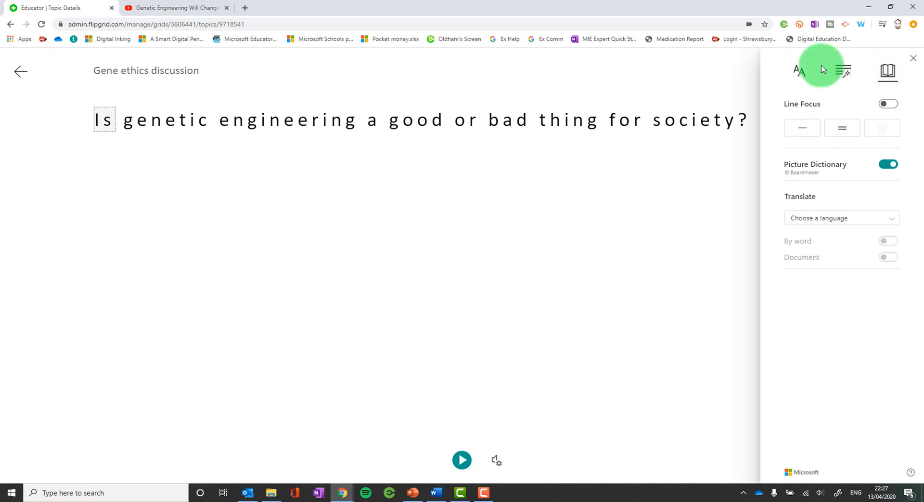
pyautogui.click(800, 71)
pyautogui.click(602, 227)
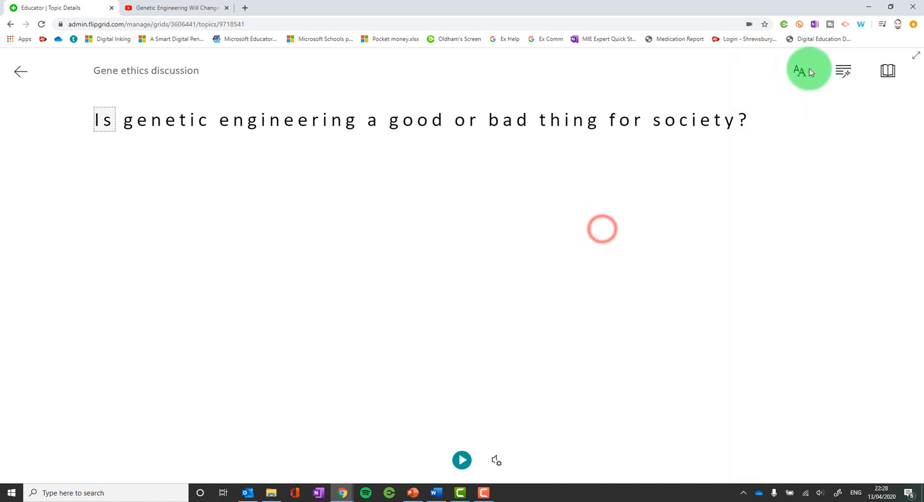
pyautogui.click(20, 72)
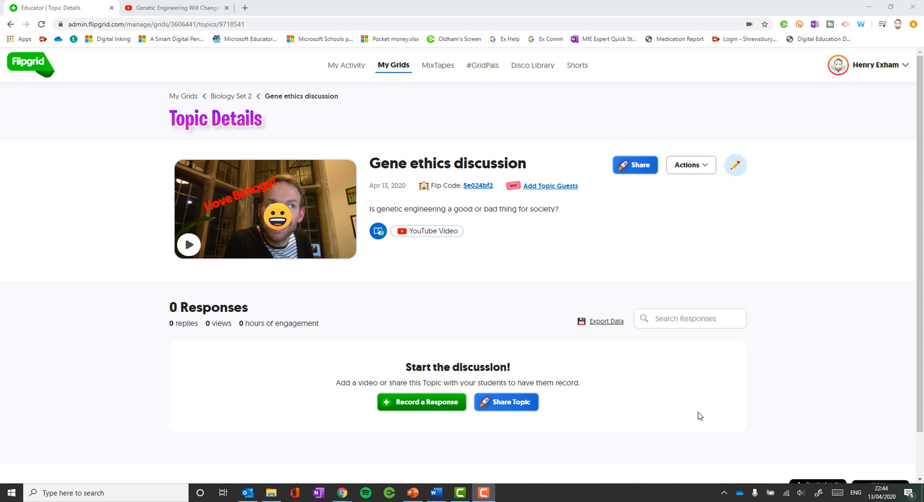
# Step: Go back to the list of grids and open the Biology Set 2 grid
pyautogui.click(698, 415)
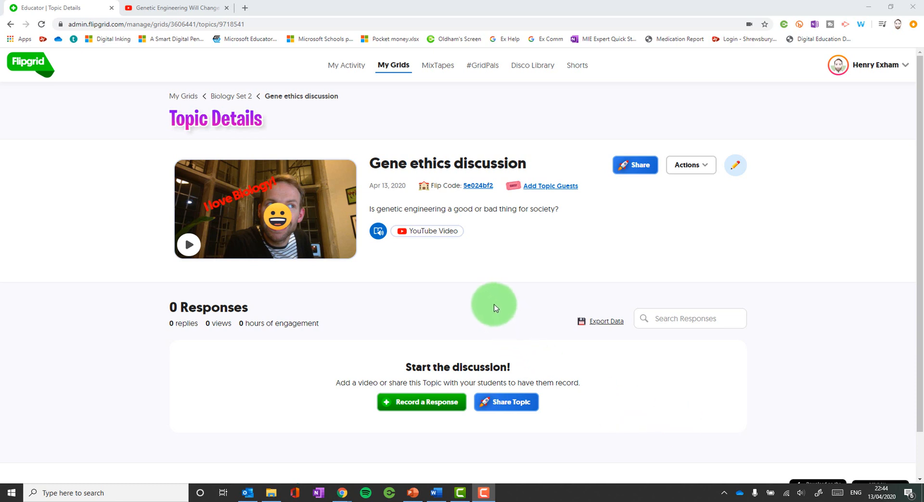
pyautogui.click(181, 96)
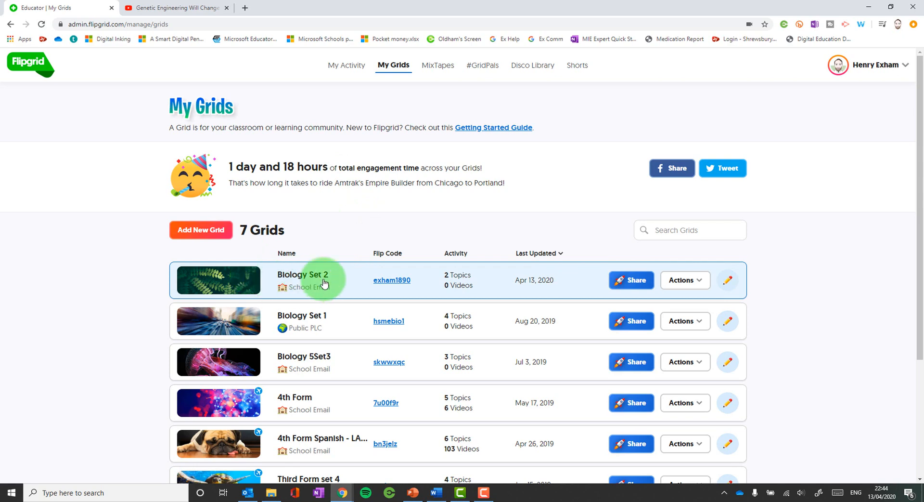
pyautogui.click(266, 281)
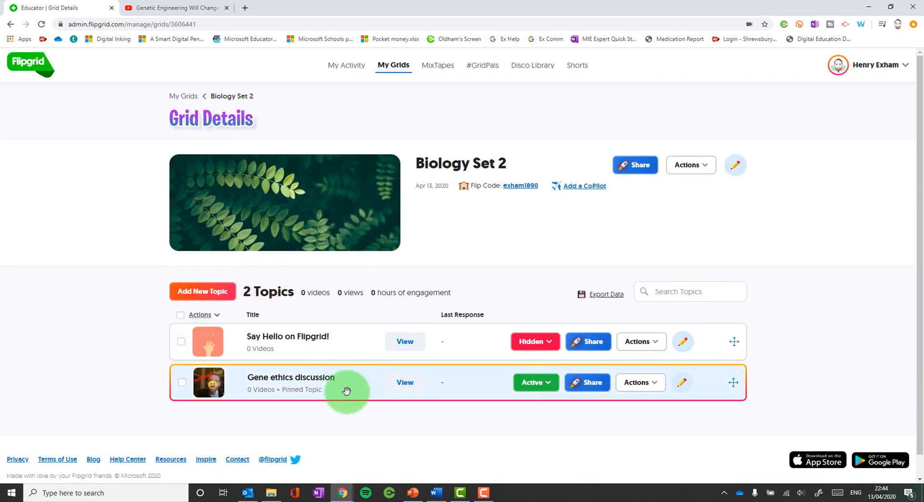
# Step: View the Gene ethics discussion topic as a student, logging in with Microsoft, and look over its page and response area
pyautogui.click(406, 382)
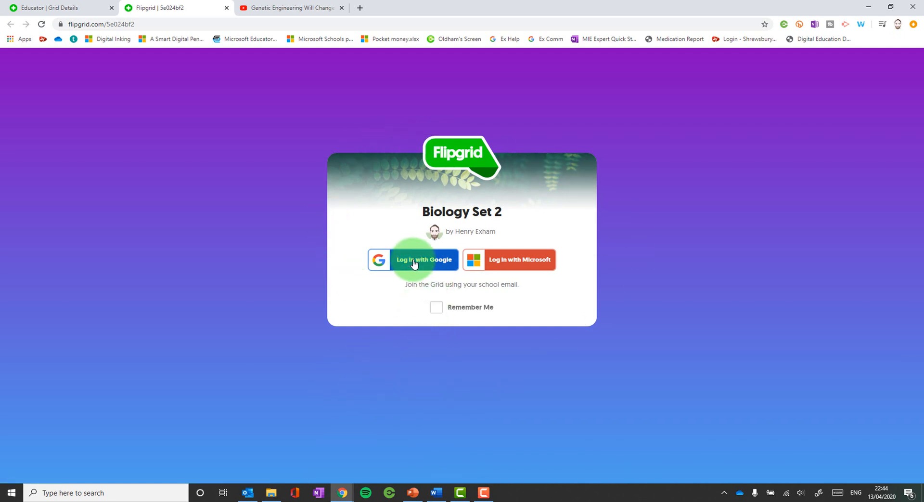
pyautogui.click(515, 267)
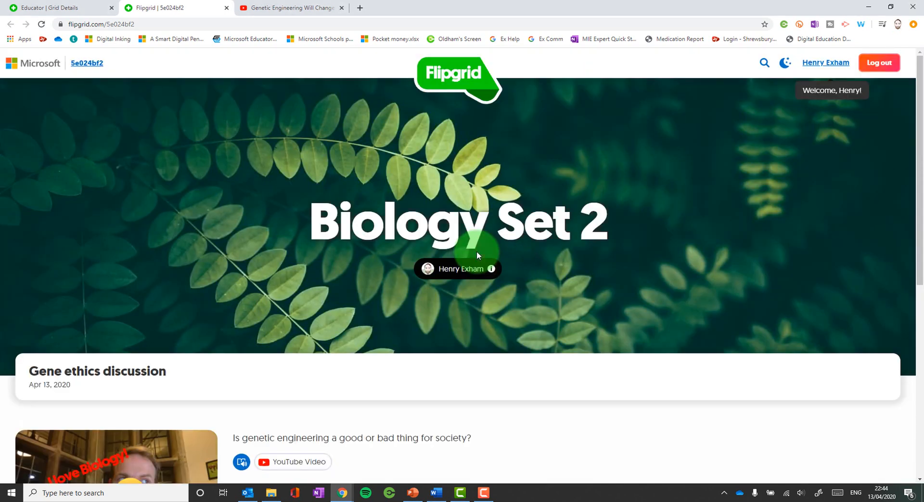
pyautogui.scroll(-8, 354, 248)
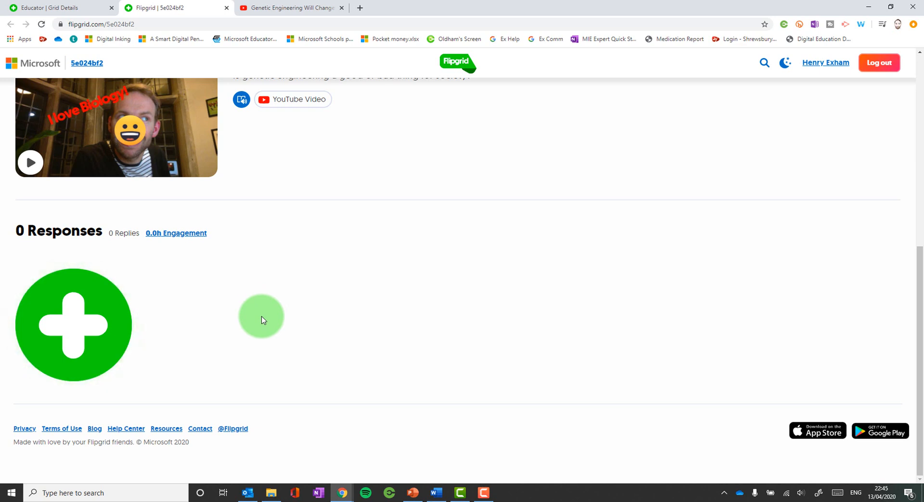
pyautogui.scroll(7, 255, 322)
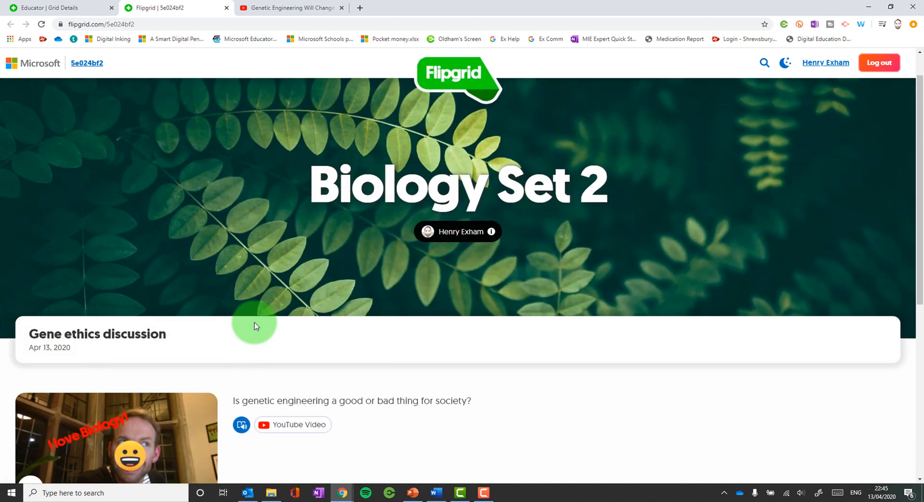
# Step: Return to the educator view of the grid and open the Shorts page
pyautogui.hotkey('ctrl', 'shift', 'Tab')
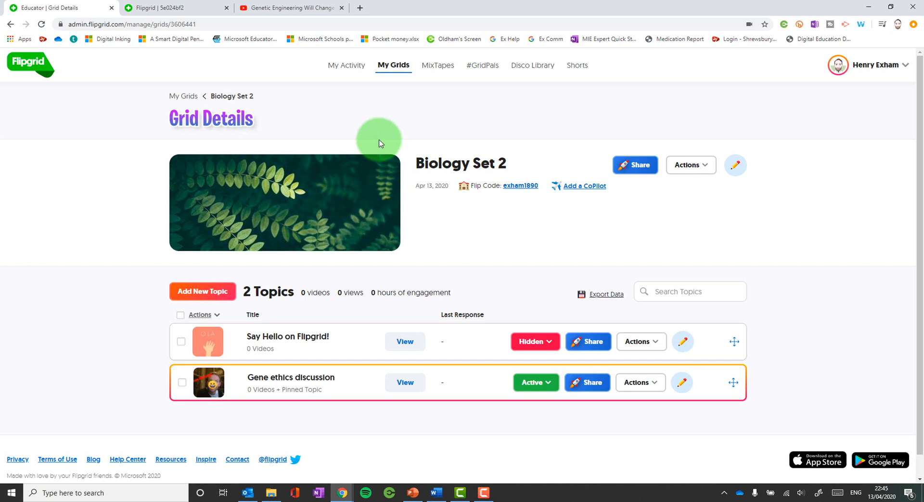
pyautogui.click(582, 70)
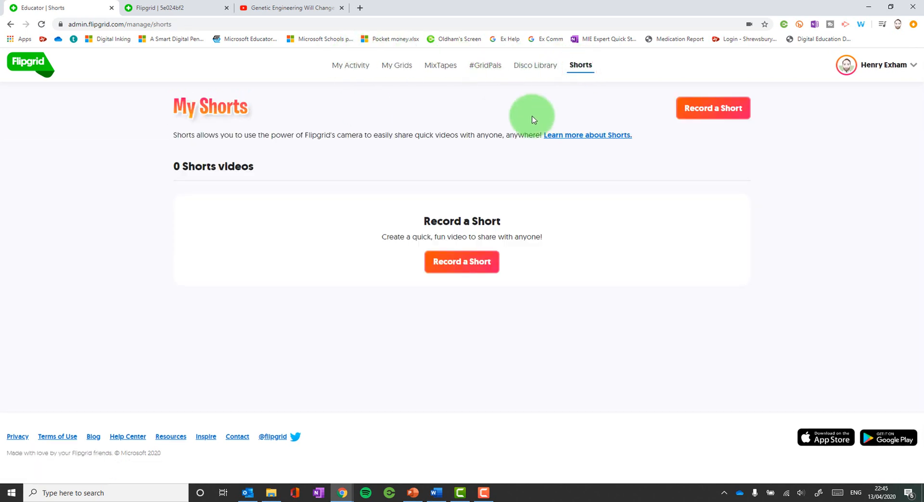